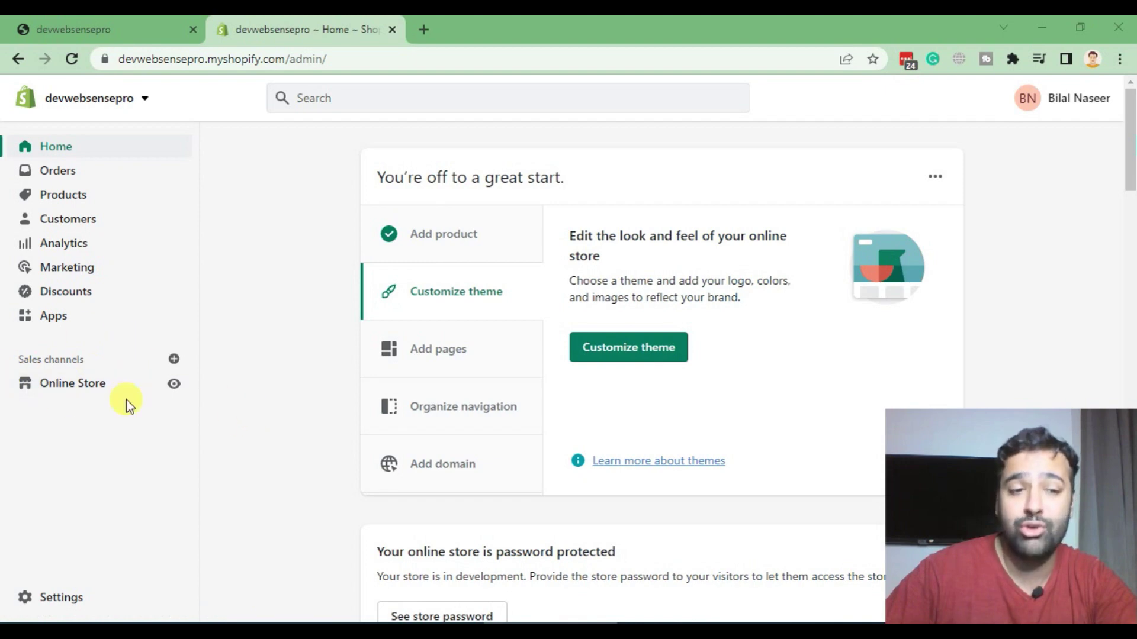
Step: Open the Online Store themes page and check the current Dawn theme's version 5.0.0
click(58, 389)
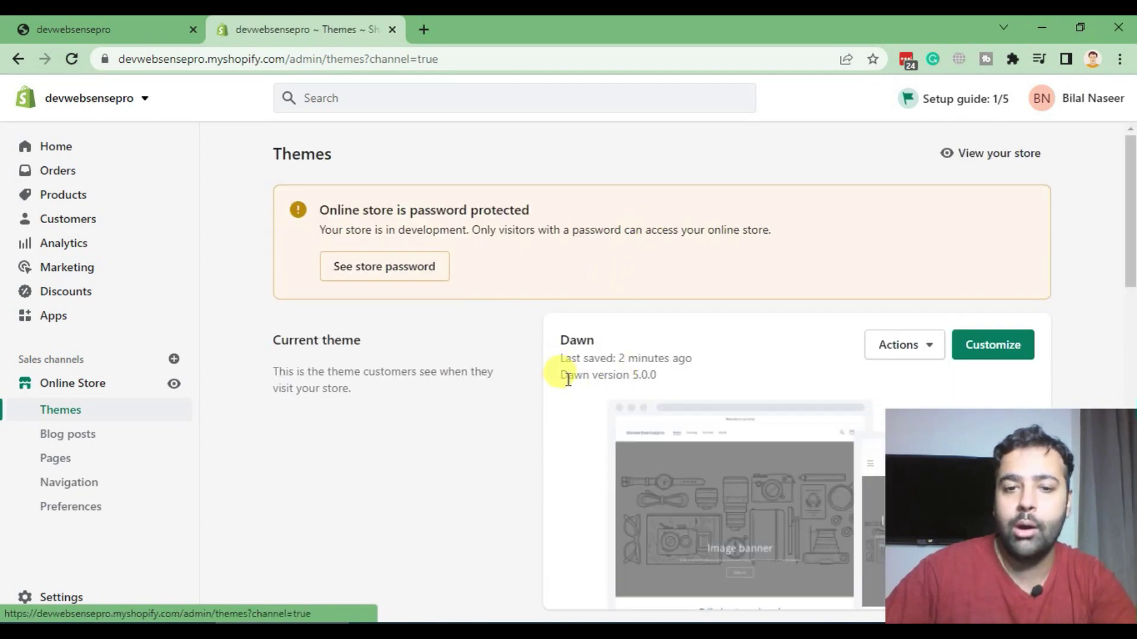
triple_click(667, 383)
click(672, 382)
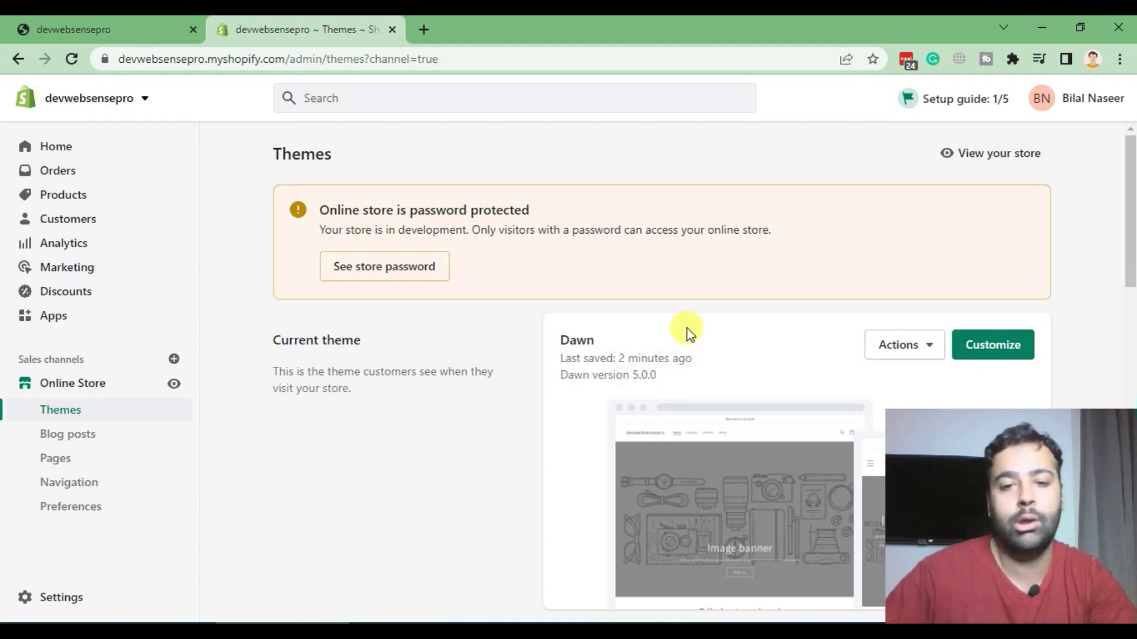
drag(559, 374, 665, 377)
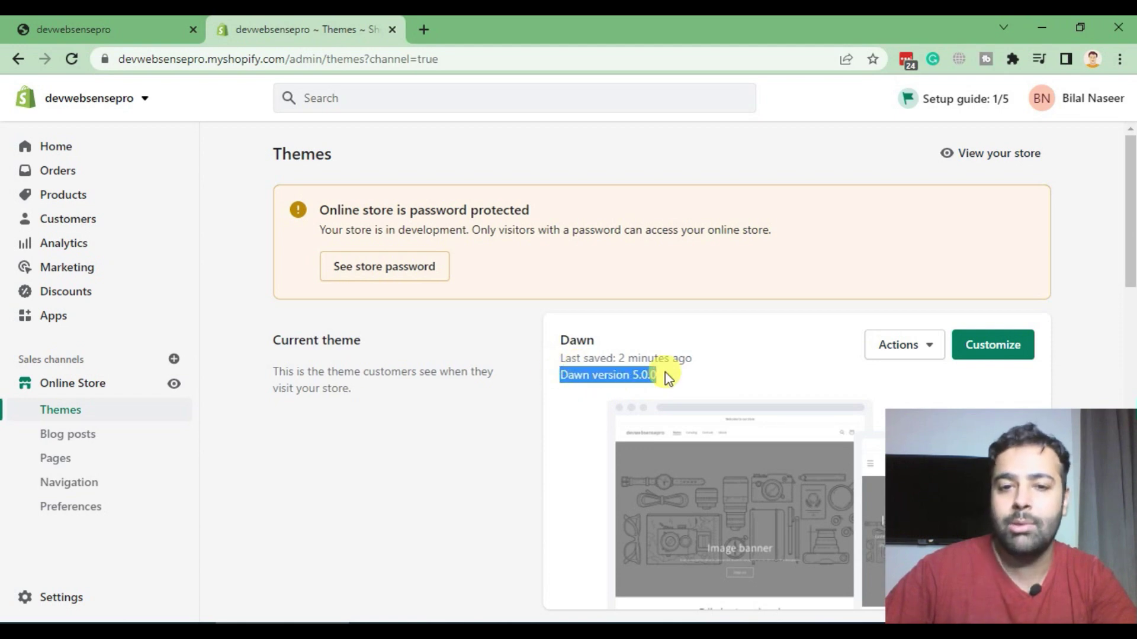
click(709, 374)
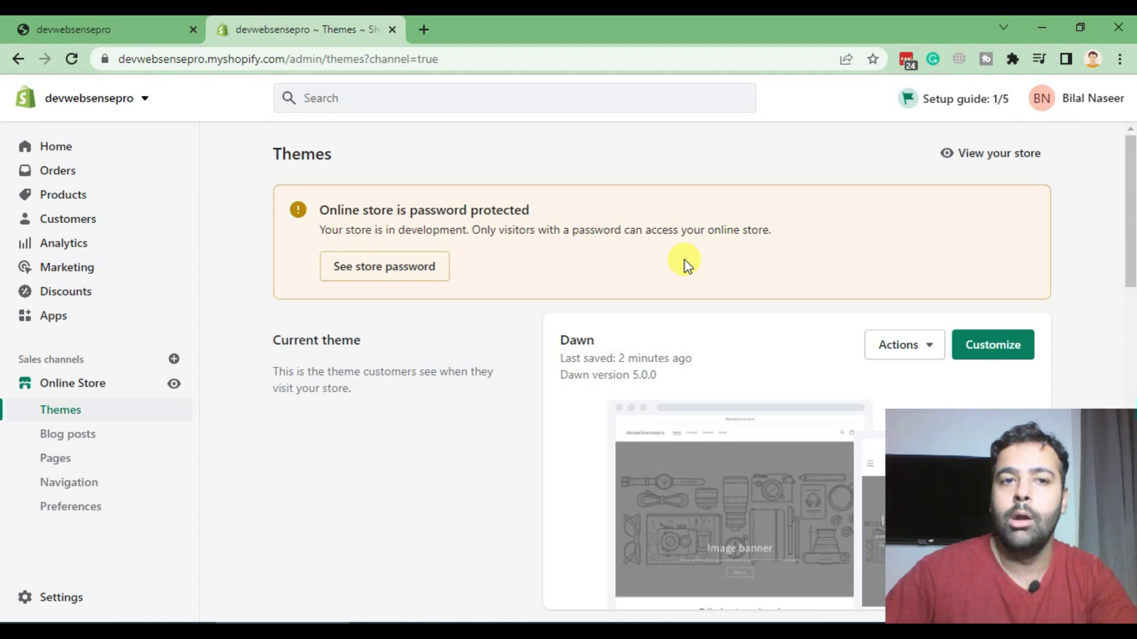
scroll(685, 260, down, 2)
scroll(685, 260, down, 3)
scroll(682, 293, up, 5)
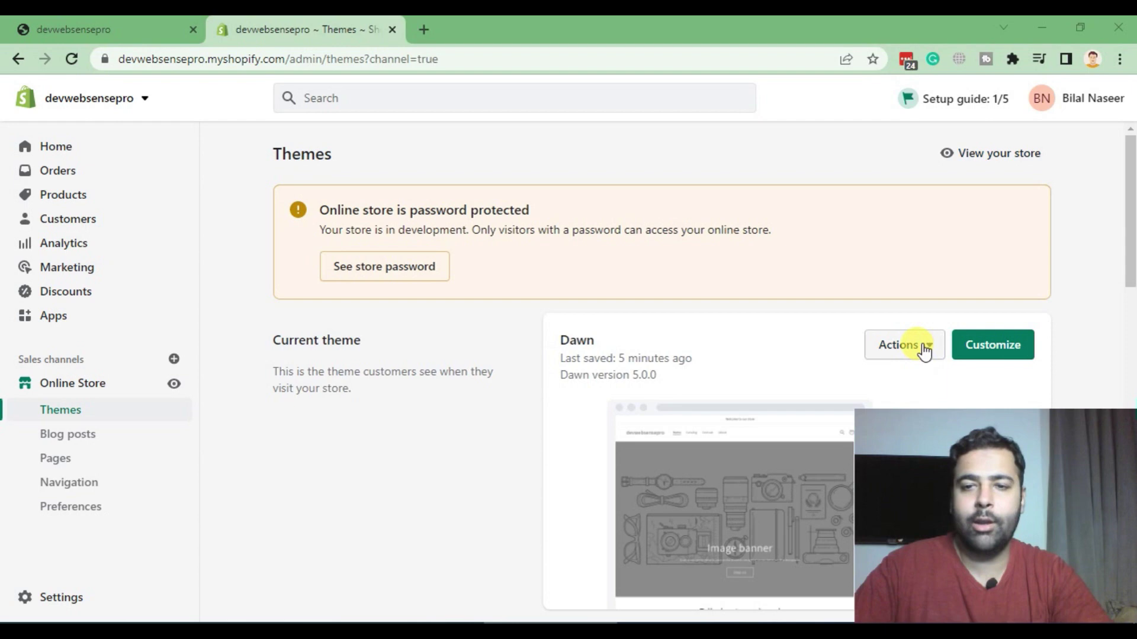
Step: Open Edit code from the Dawn theme's Actions menu and browse the file sidebar
click(921, 348)
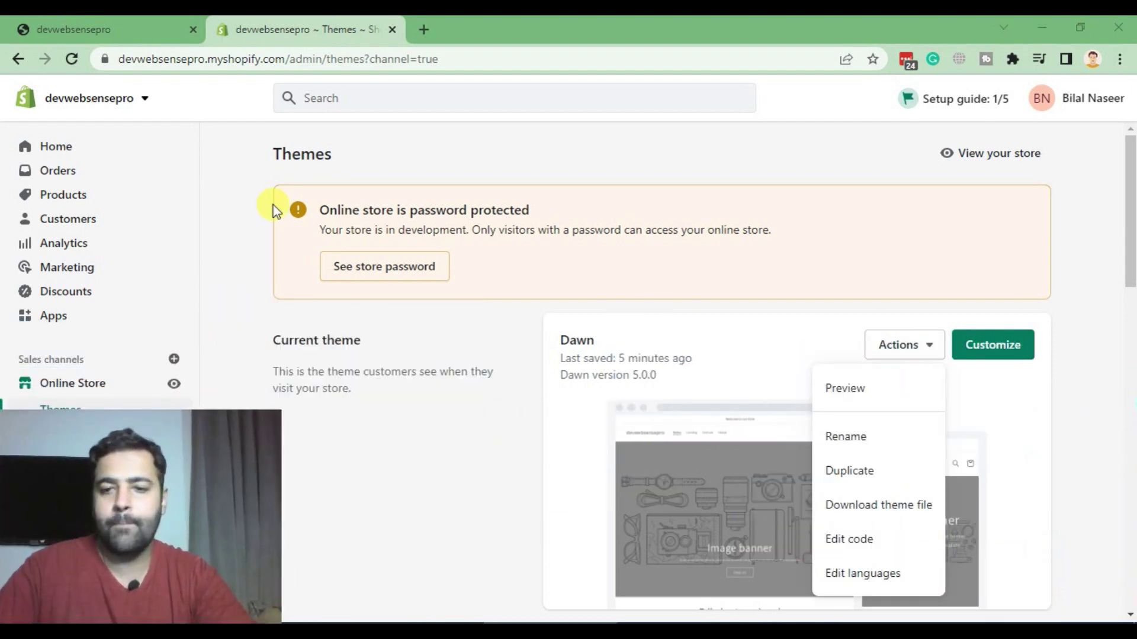
click(899, 539)
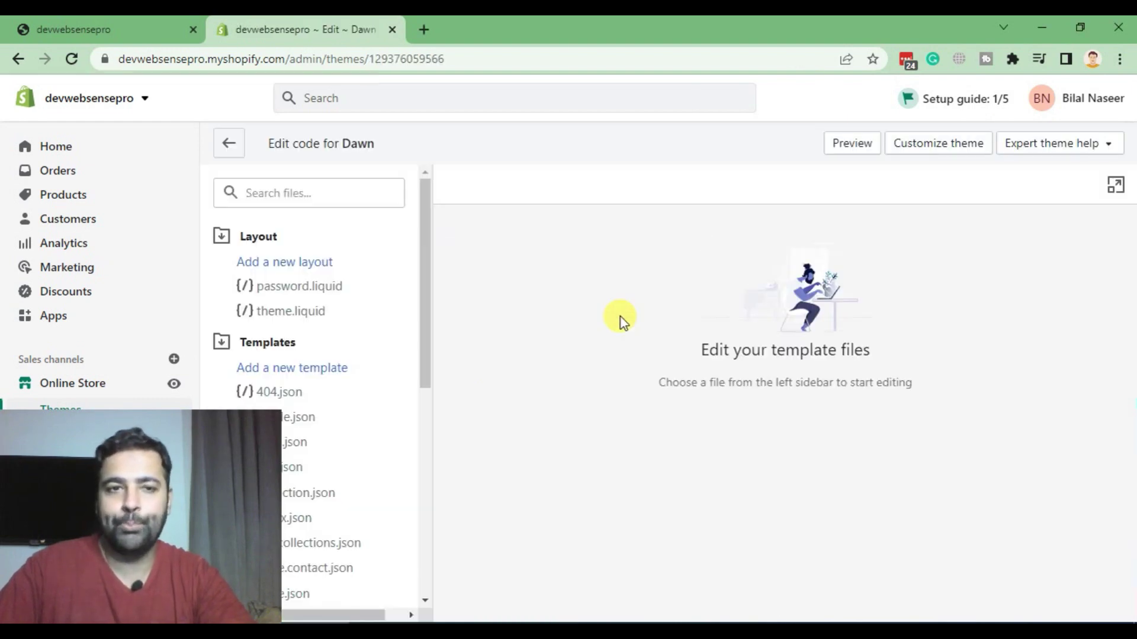
drag(210, 472, 1048, 470)
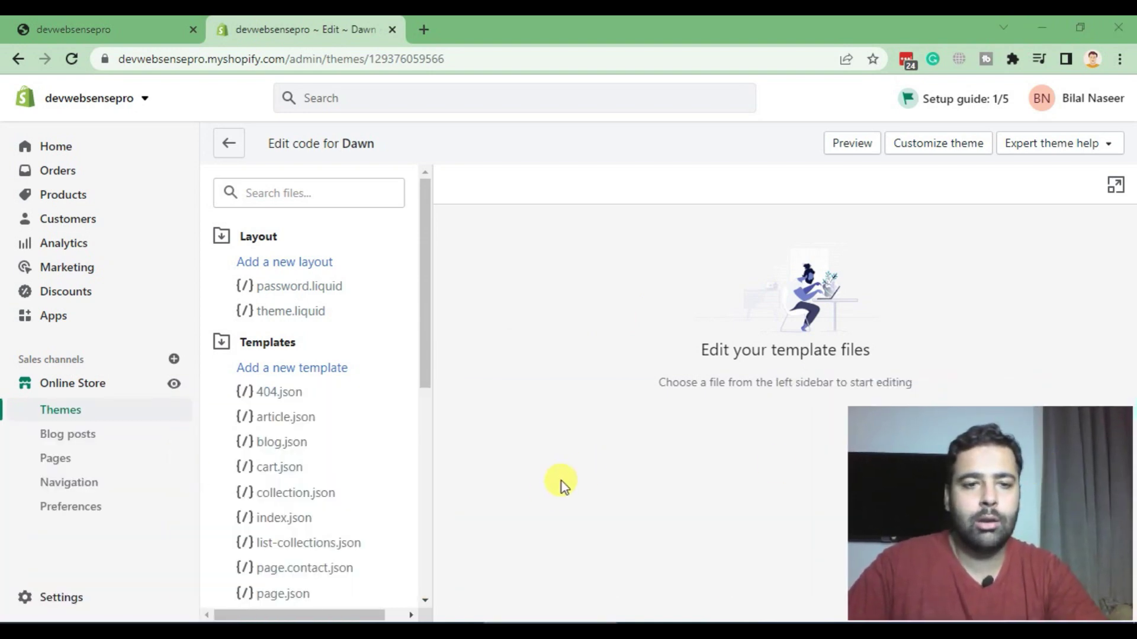
scroll(364, 327, down, 5)
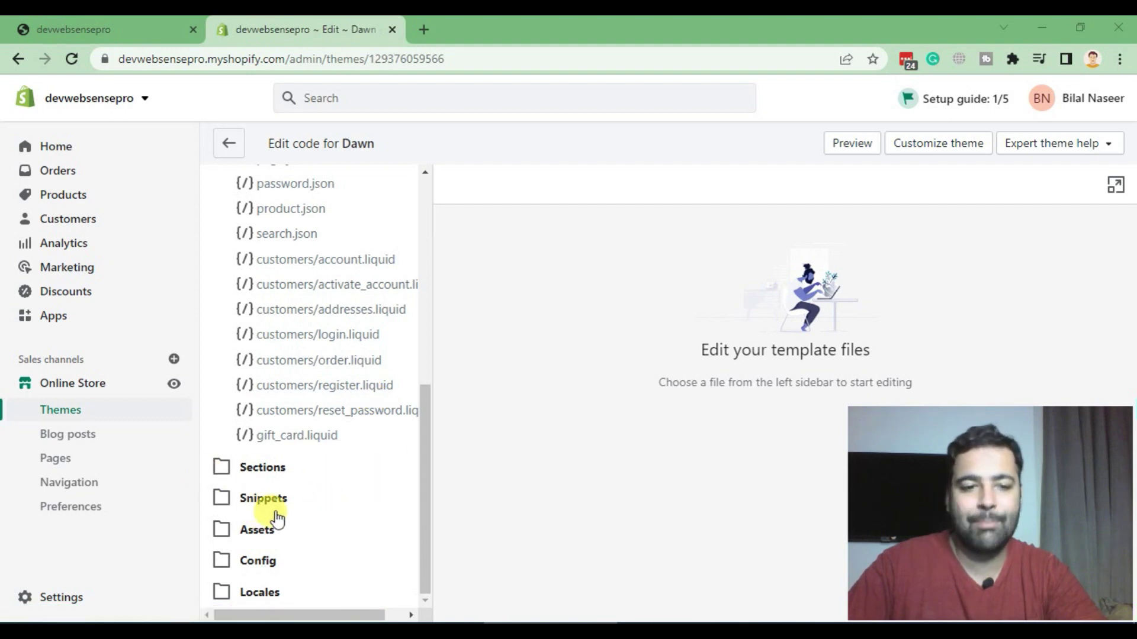
scroll(336, 516, up, 5)
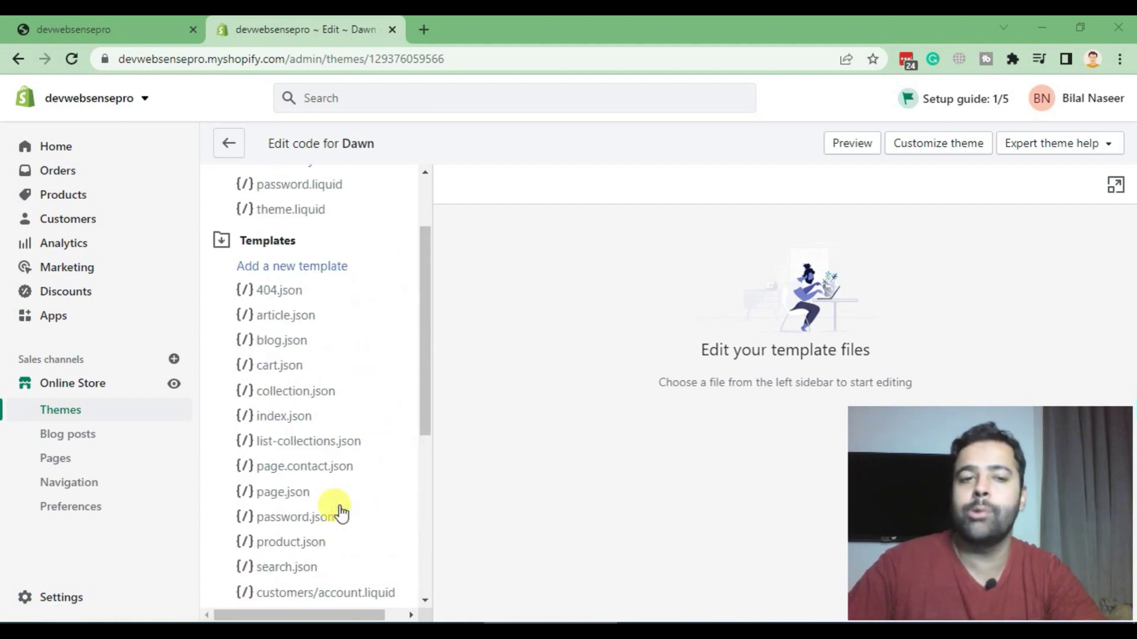
scroll(340, 509, up, 2)
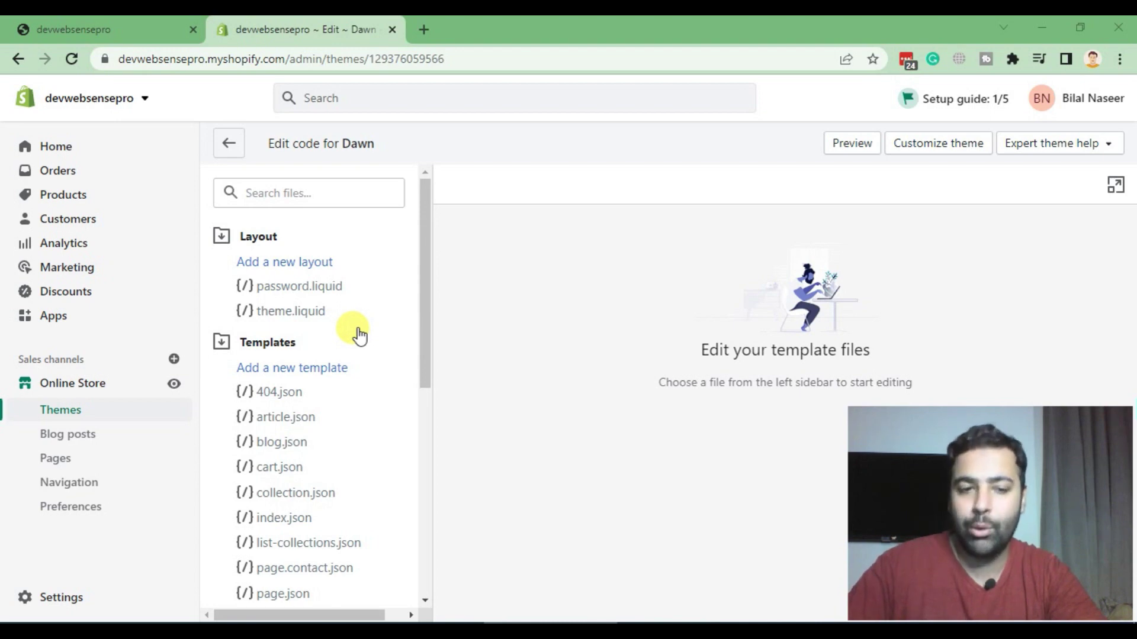
scroll(387, 349, down, 4)
scroll(388, 349, down, 1)
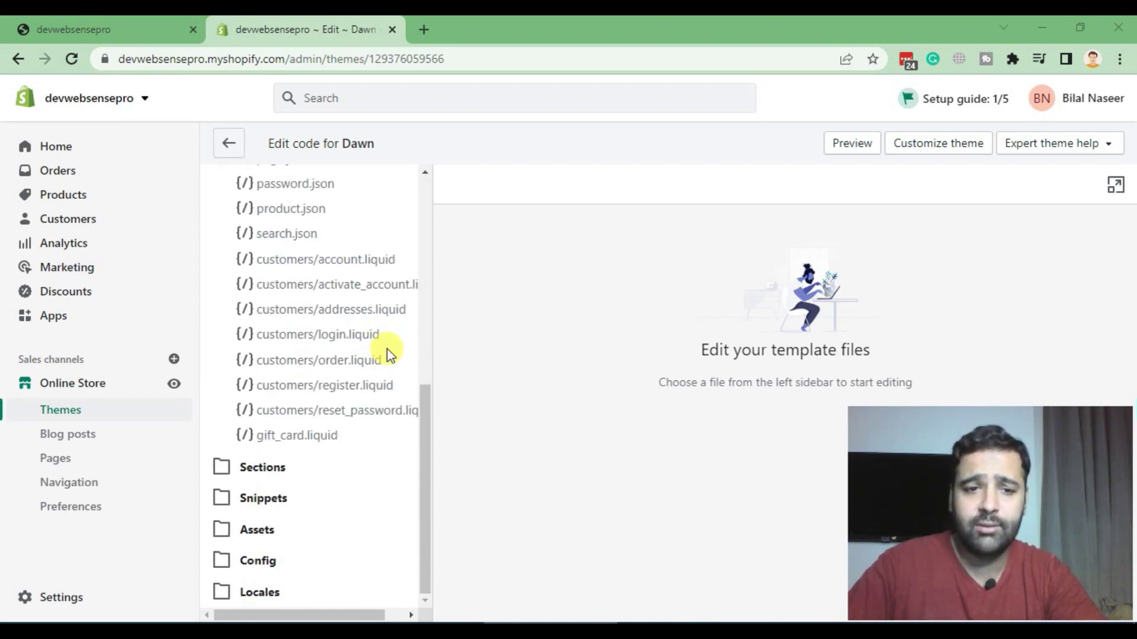
click(389, 362)
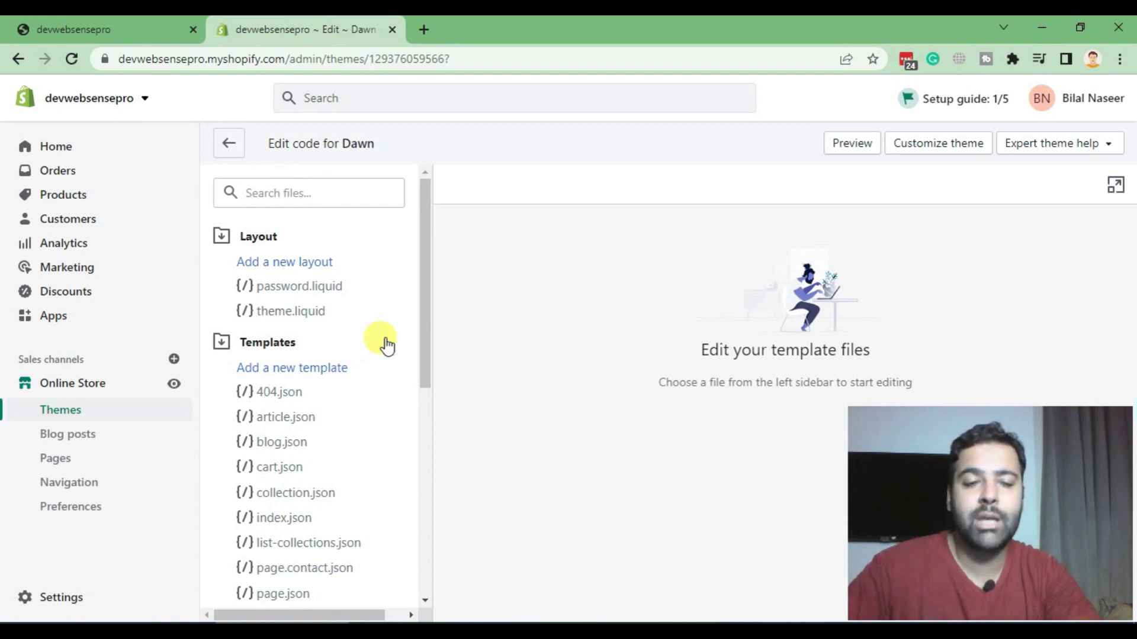
click(298, 417)
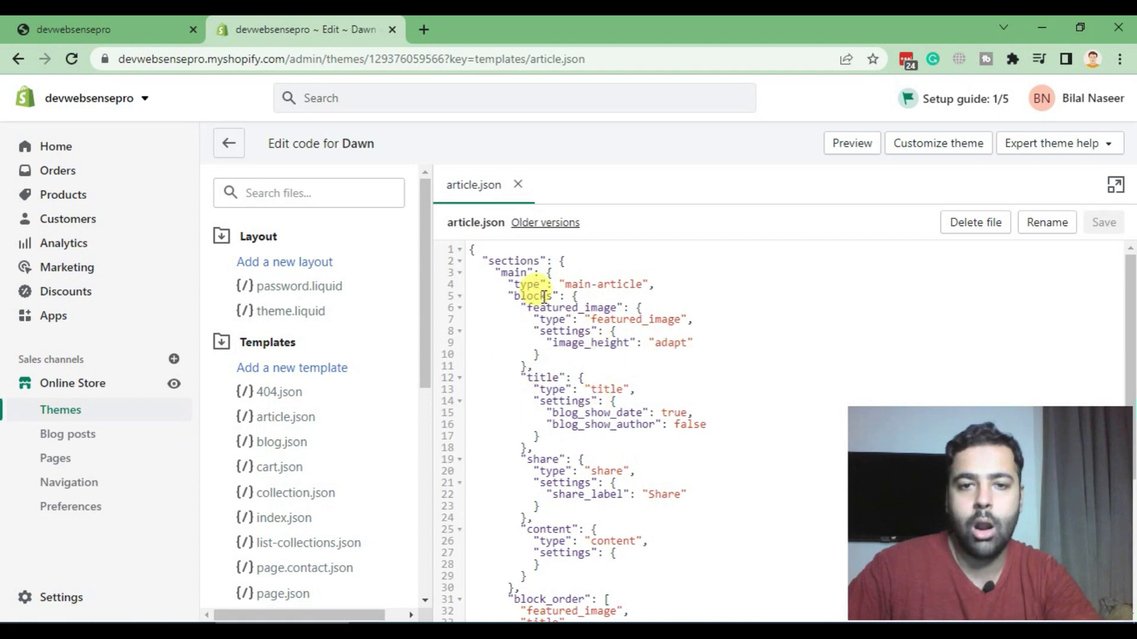
click(591, 284)
scroll(362, 381, down, 5)
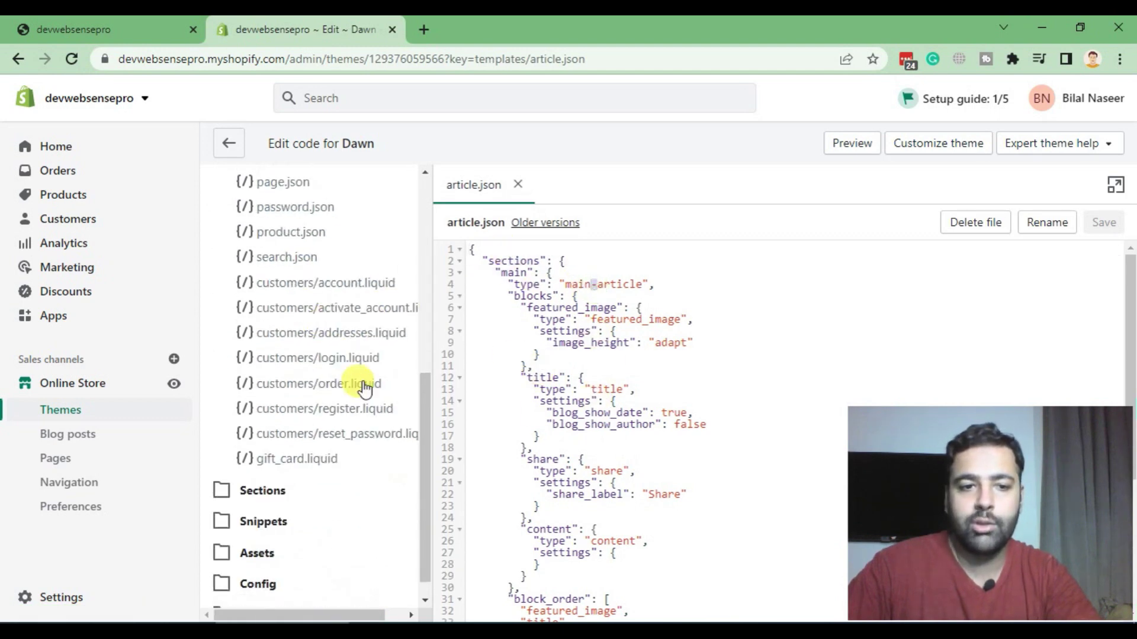
click(267, 468)
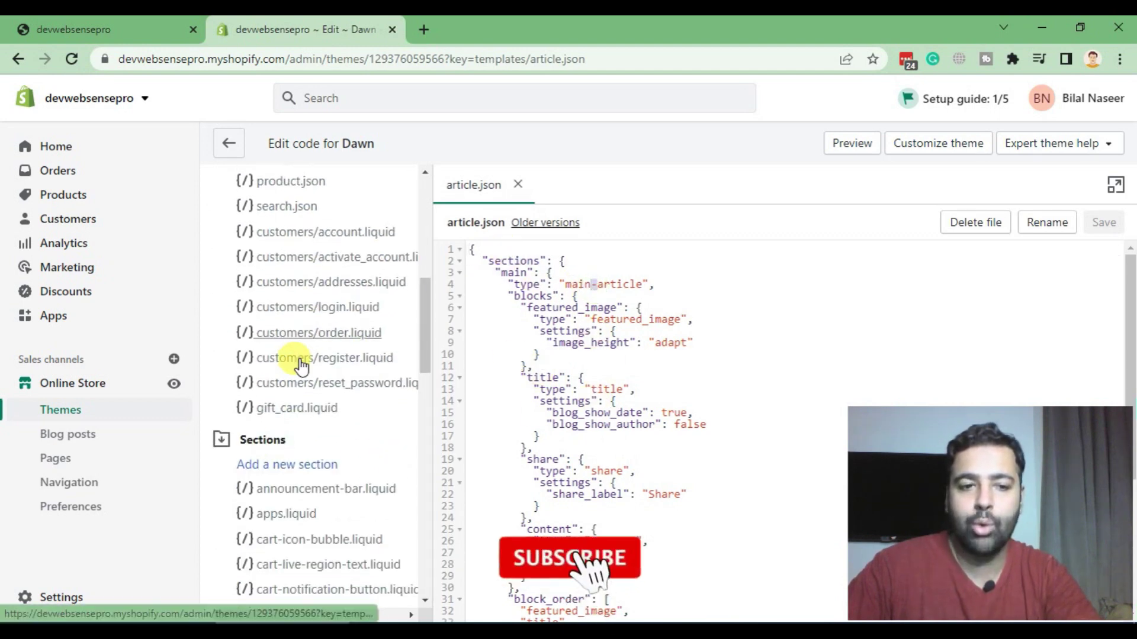
scroll(356, 426, down, 3)
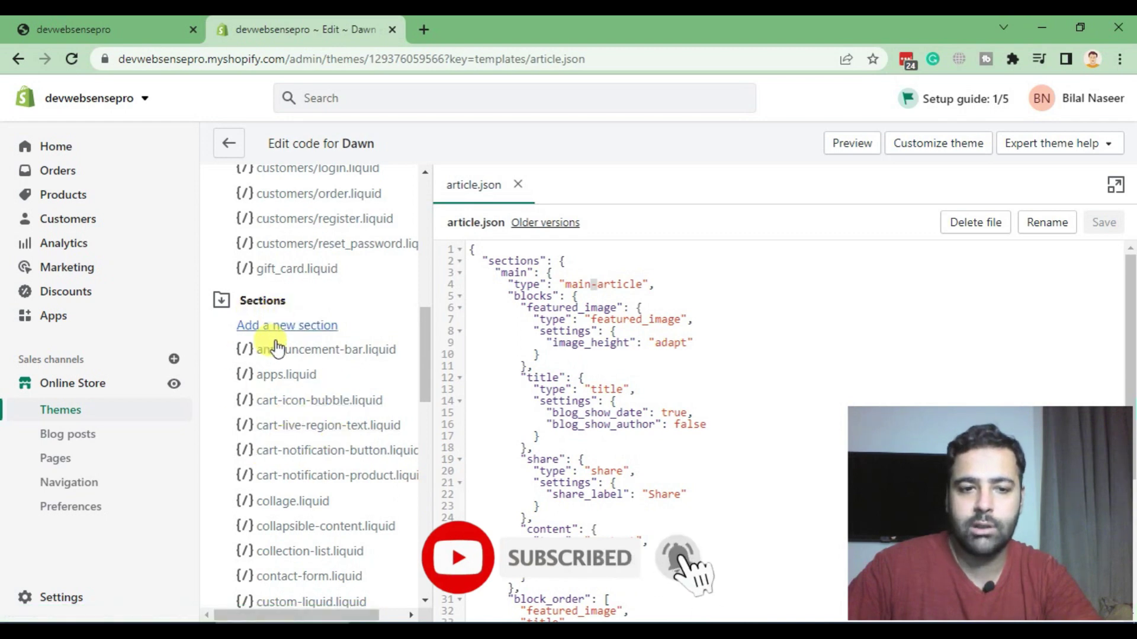
click(245, 302)
scroll(343, 471, up, 3)
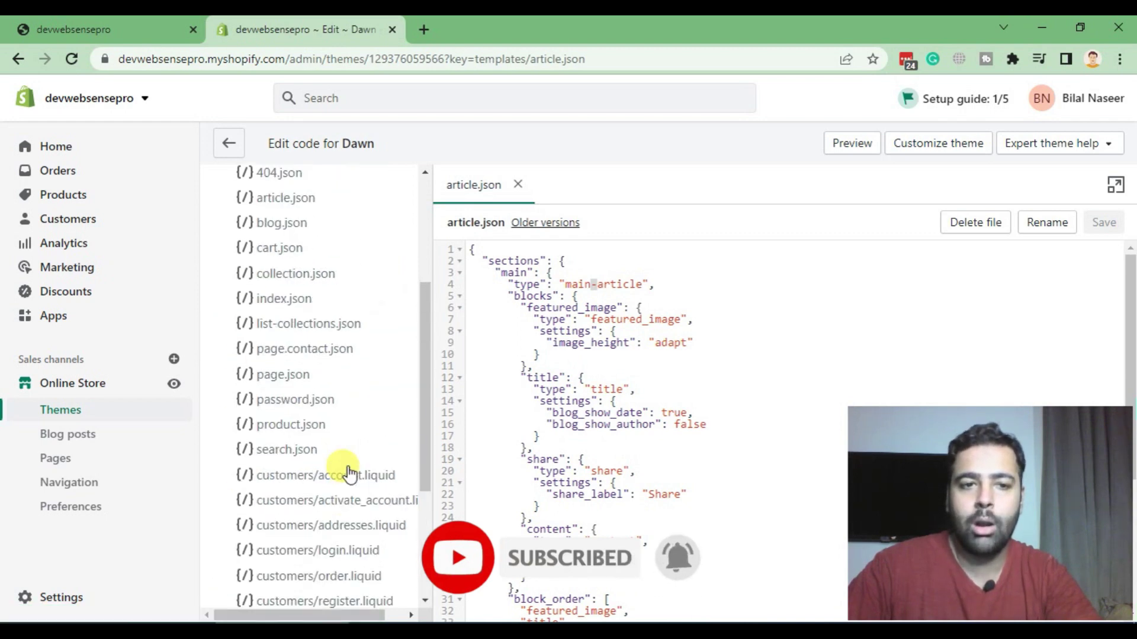
scroll(355, 427, up, 1)
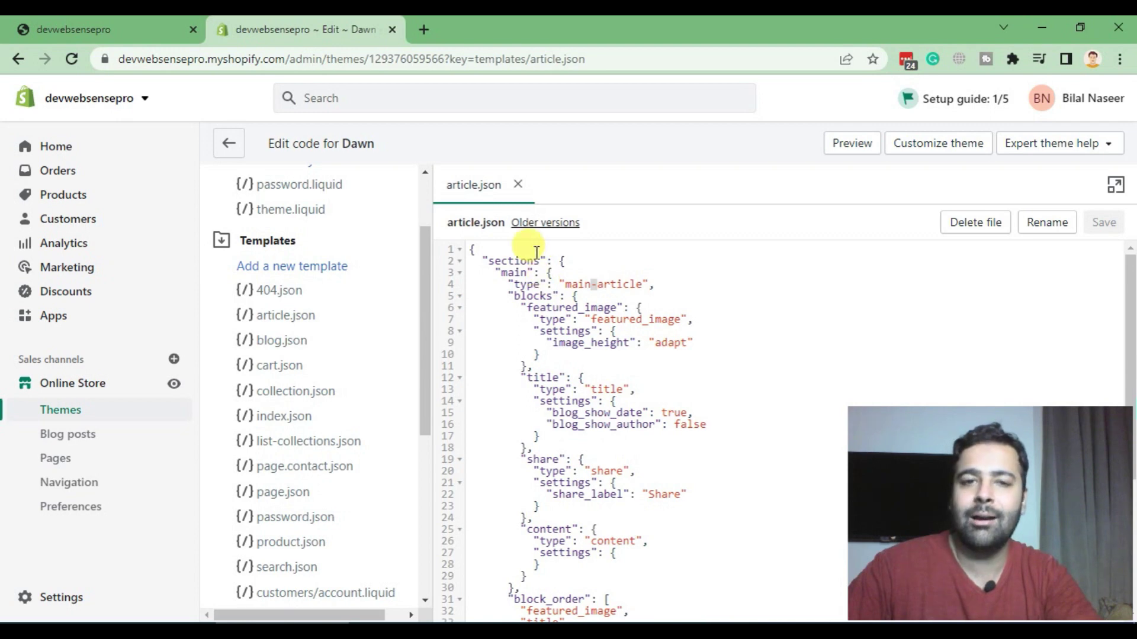
click(518, 185)
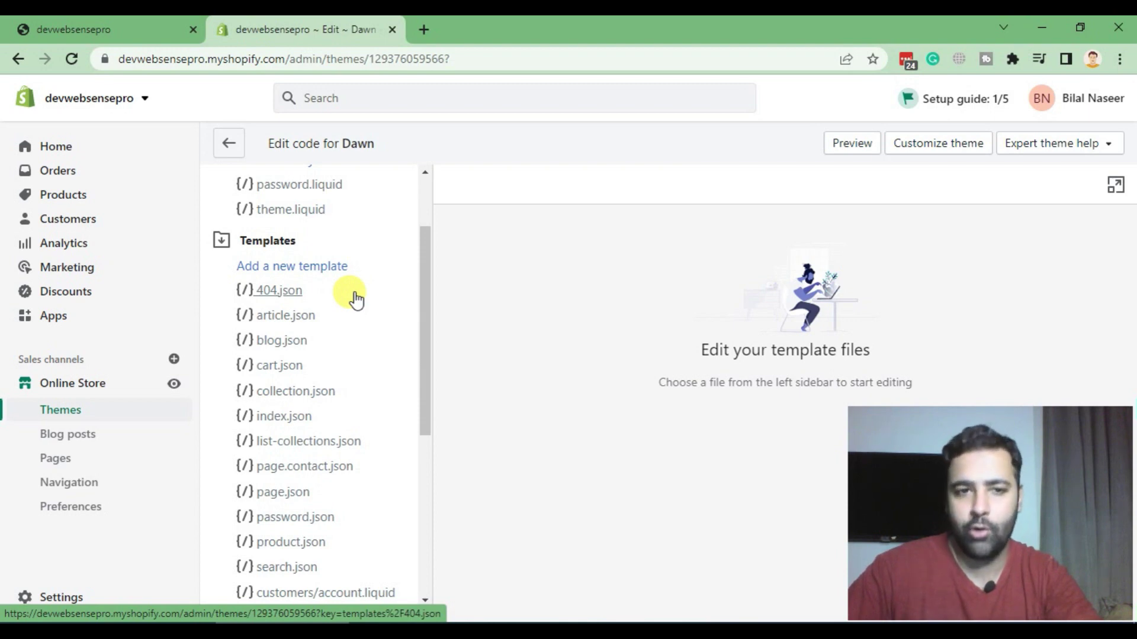
Step: Add a new Liquid template for pages named 'new', creating page.new.liquid
click(341, 269)
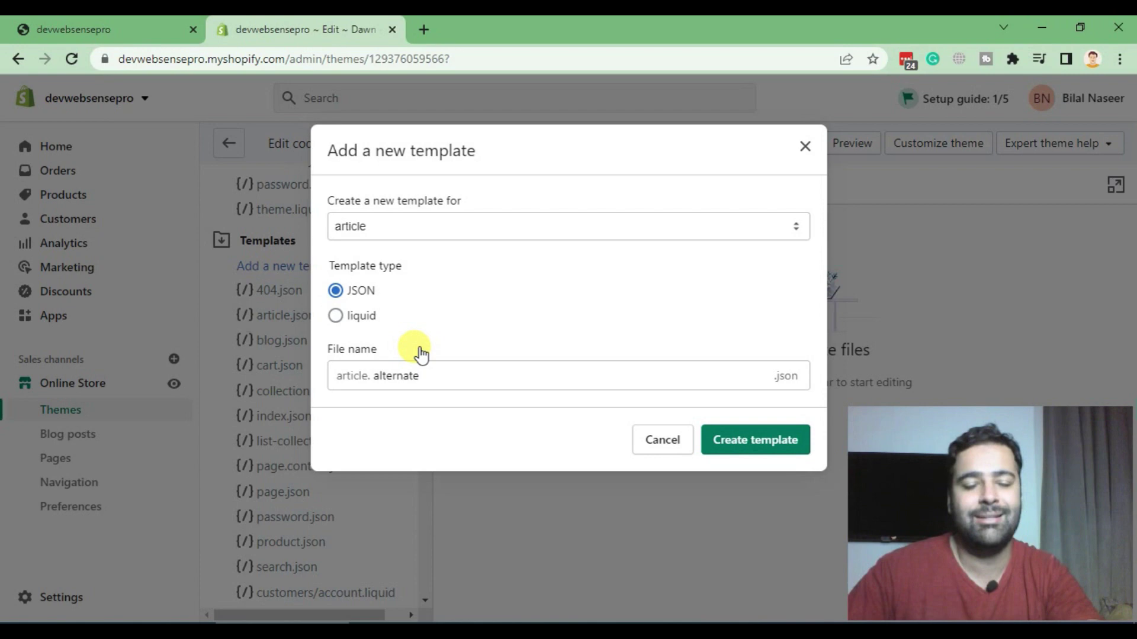
click(805, 146)
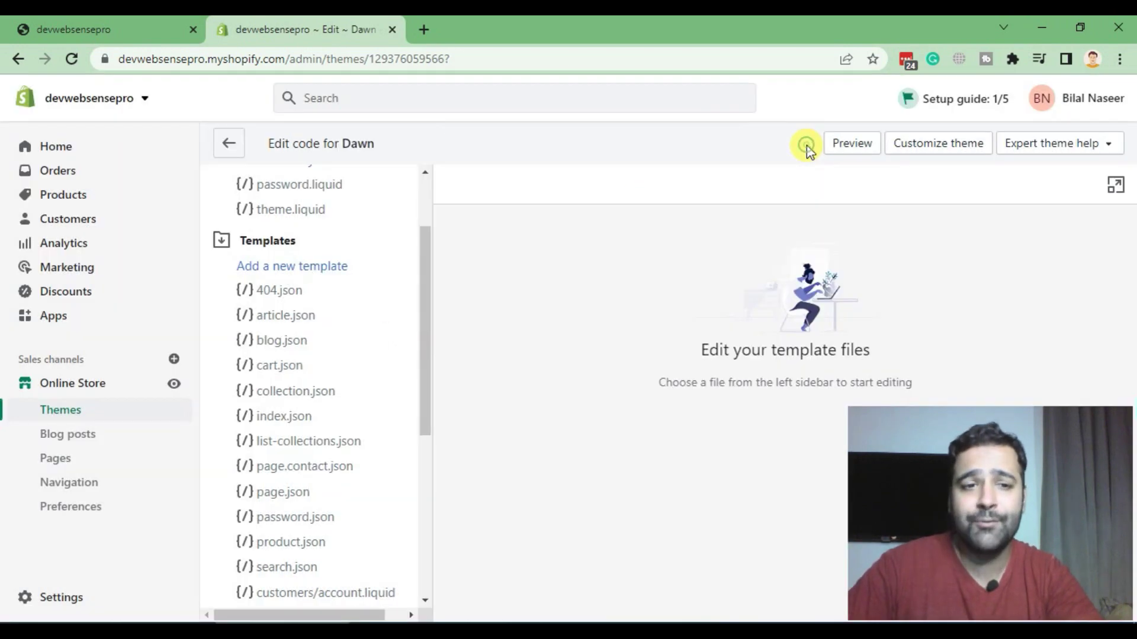
click(317, 266)
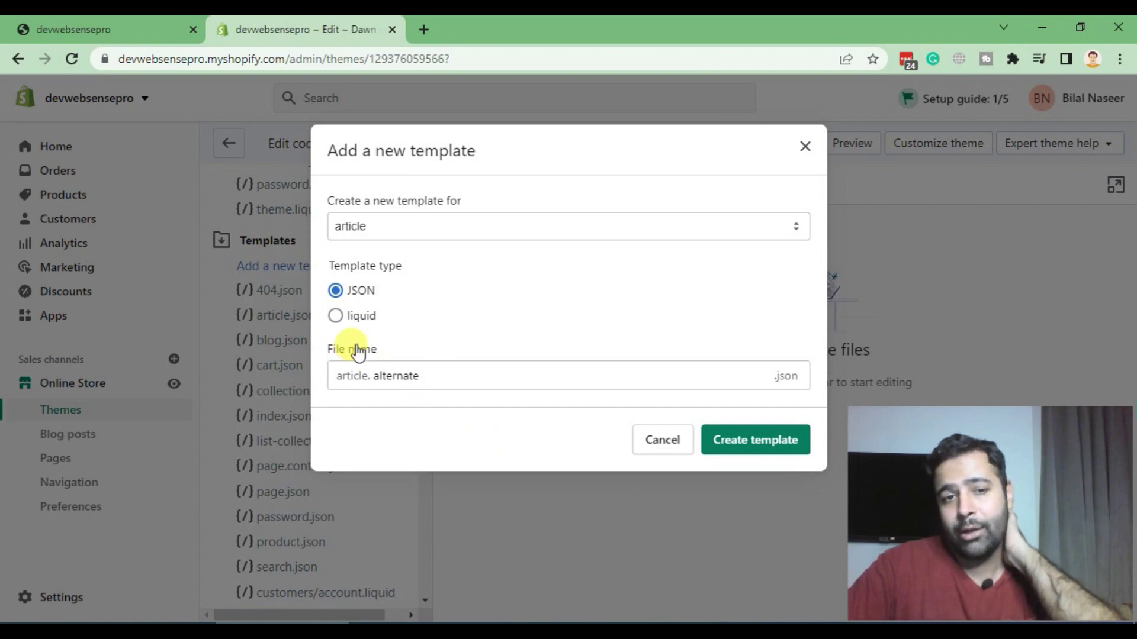
click(333, 318)
click(500, 225)
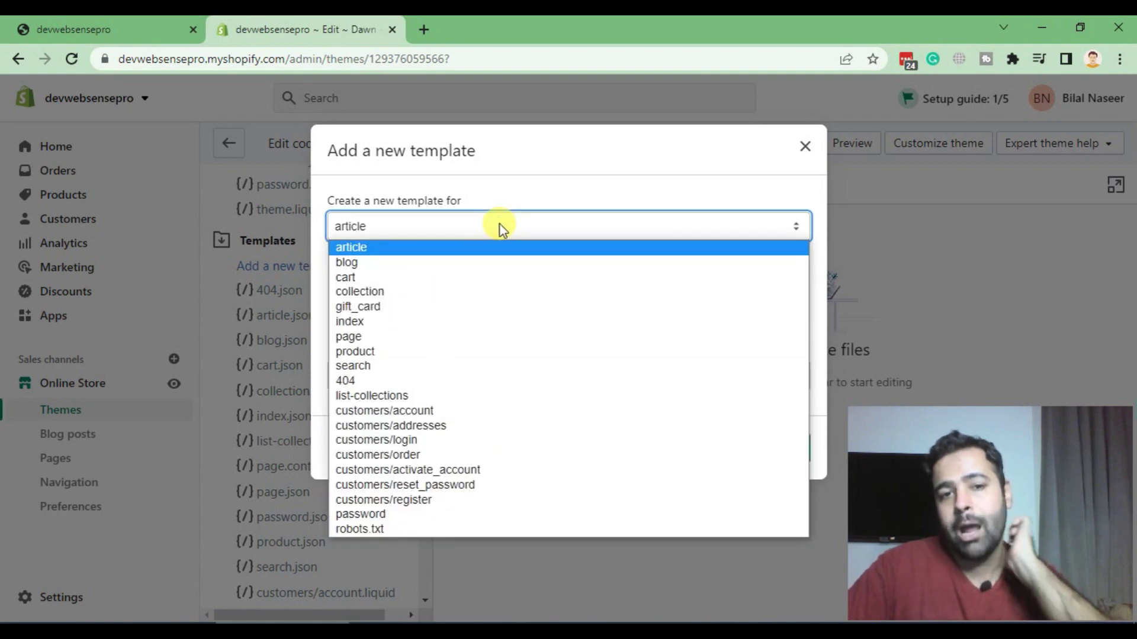
click(413, 338)
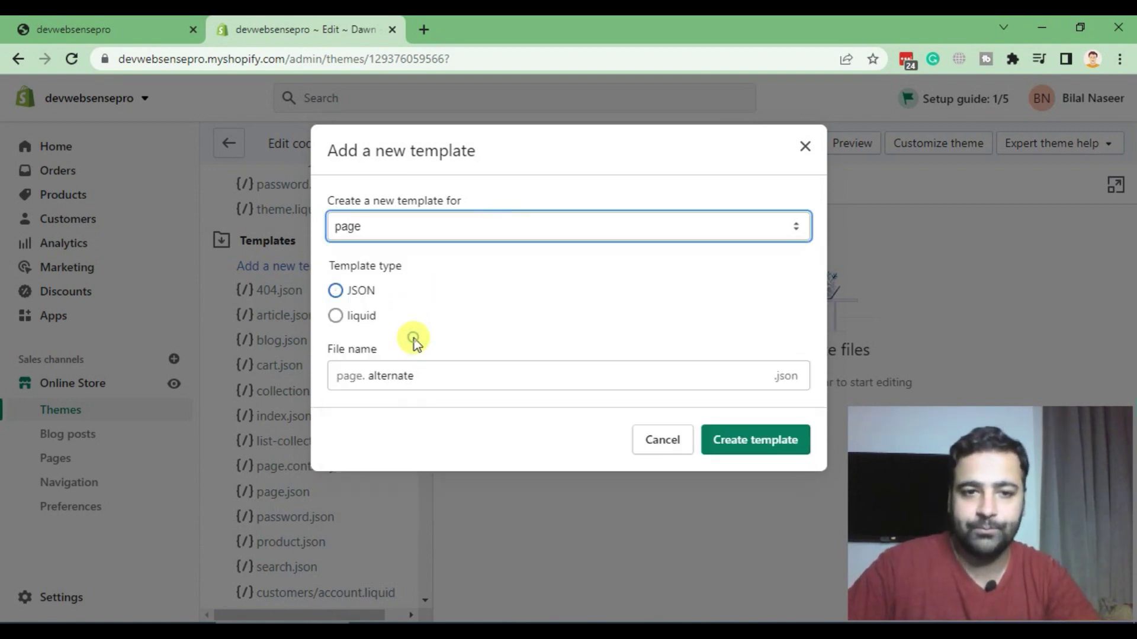
click(336, 316)
click(444, 376)
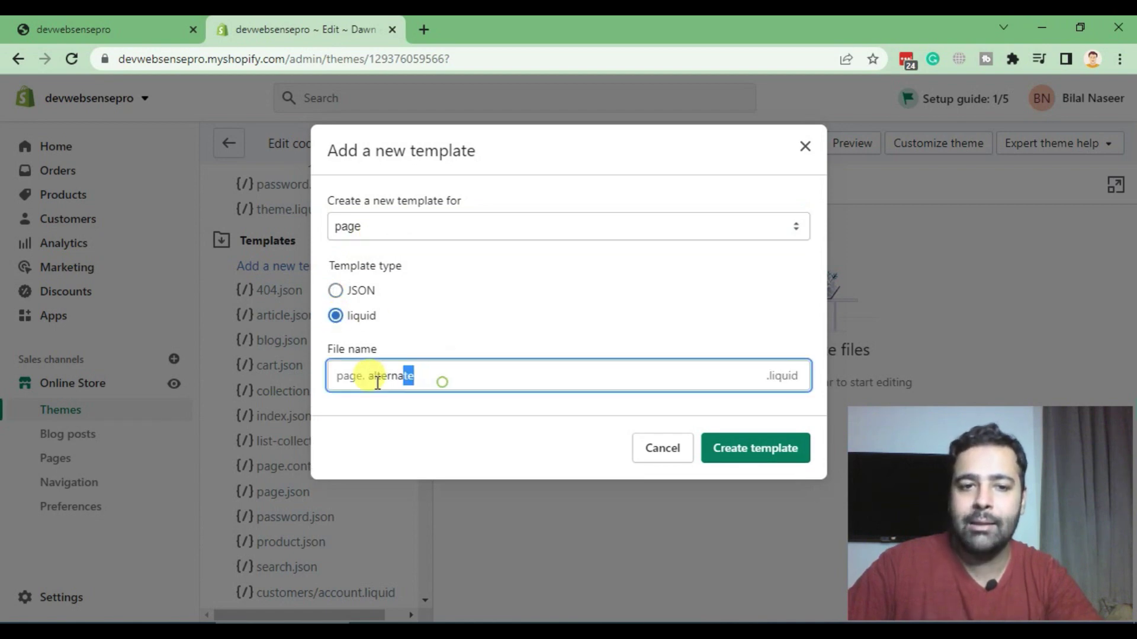
key(ctrl+a)
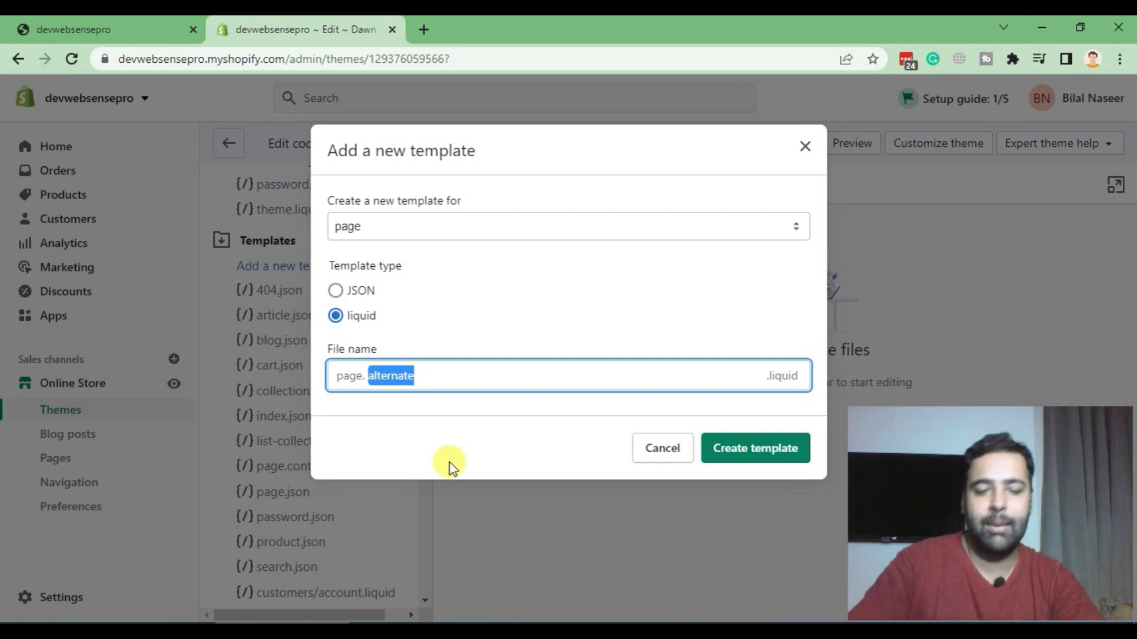
text(new)
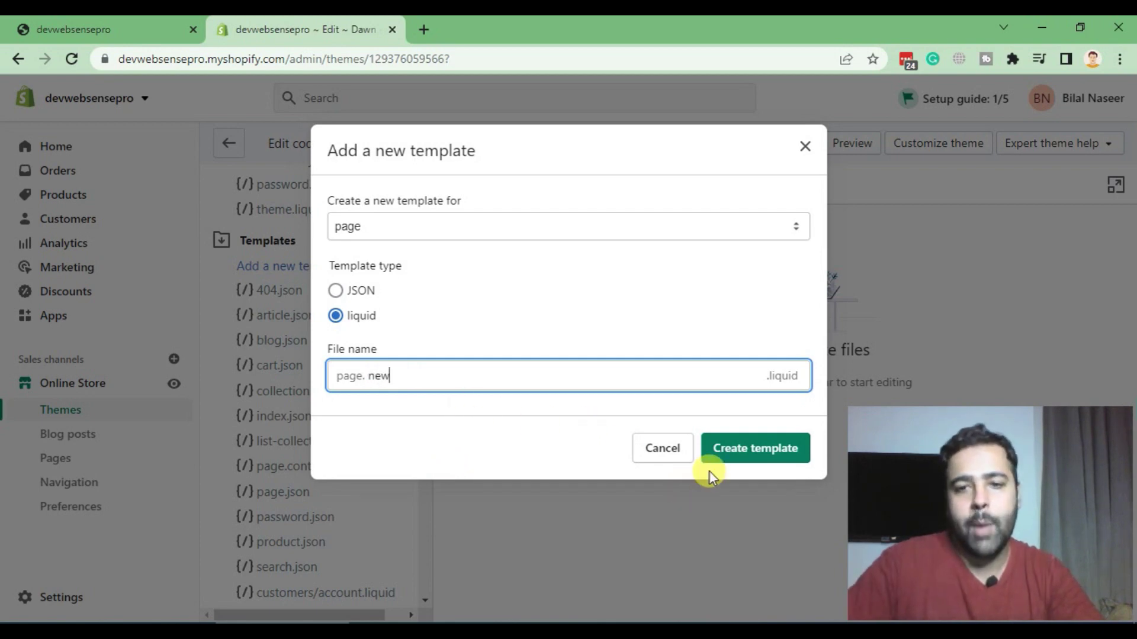
click(742, 448)
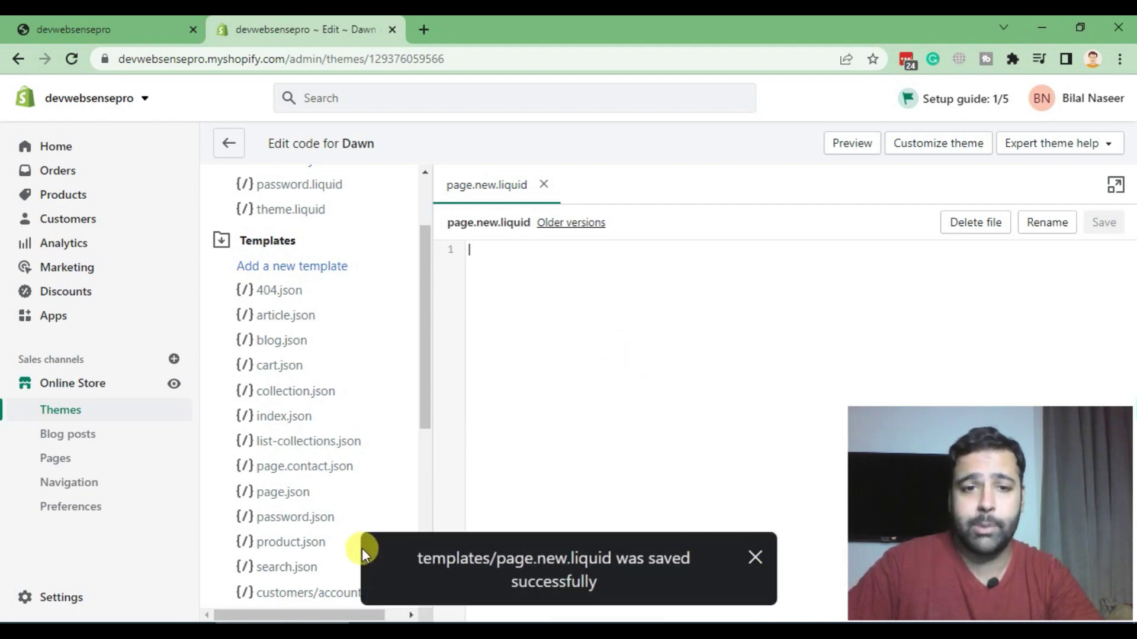
Step: Write <html></html> opening and closing tags in the empty template
click(757, 561)
click(557, 340)
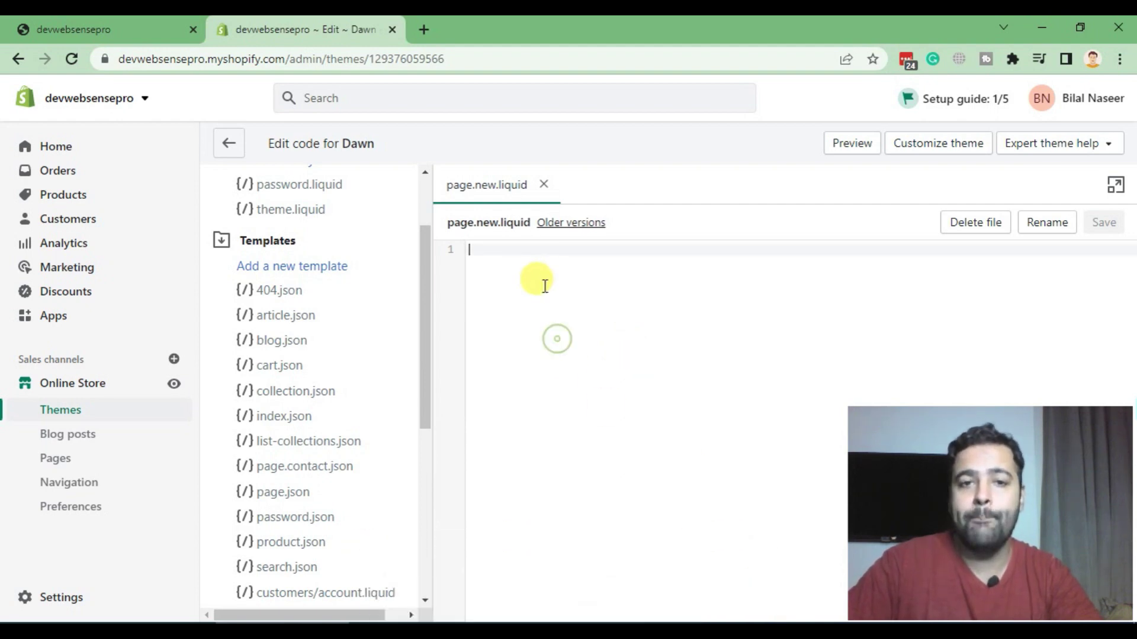
double_click(514, 222)
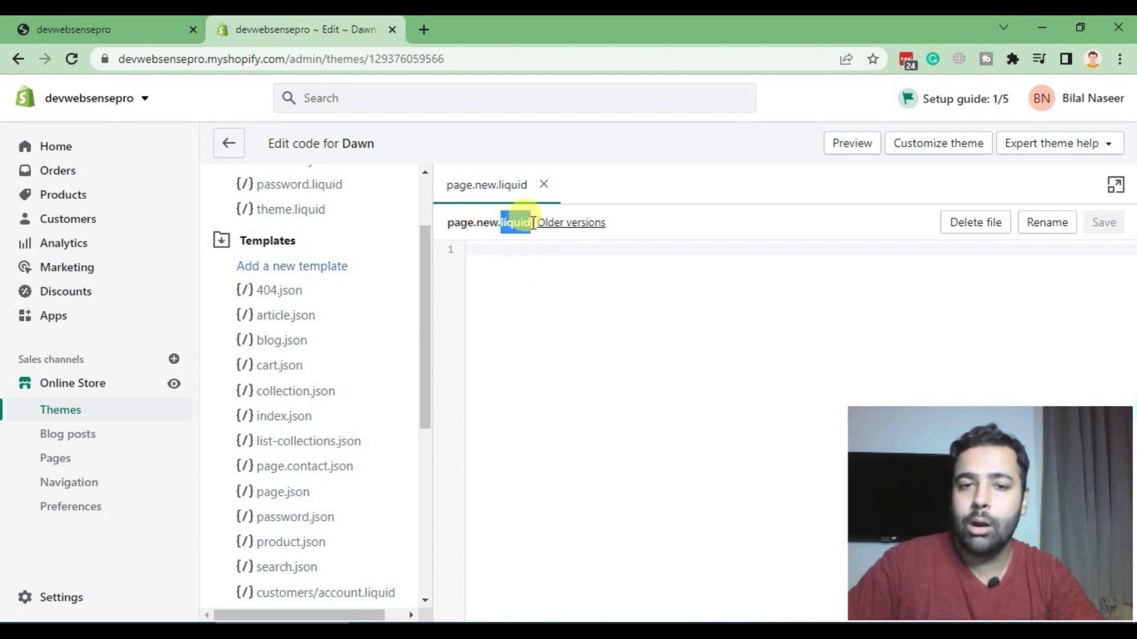
click(503, 255)
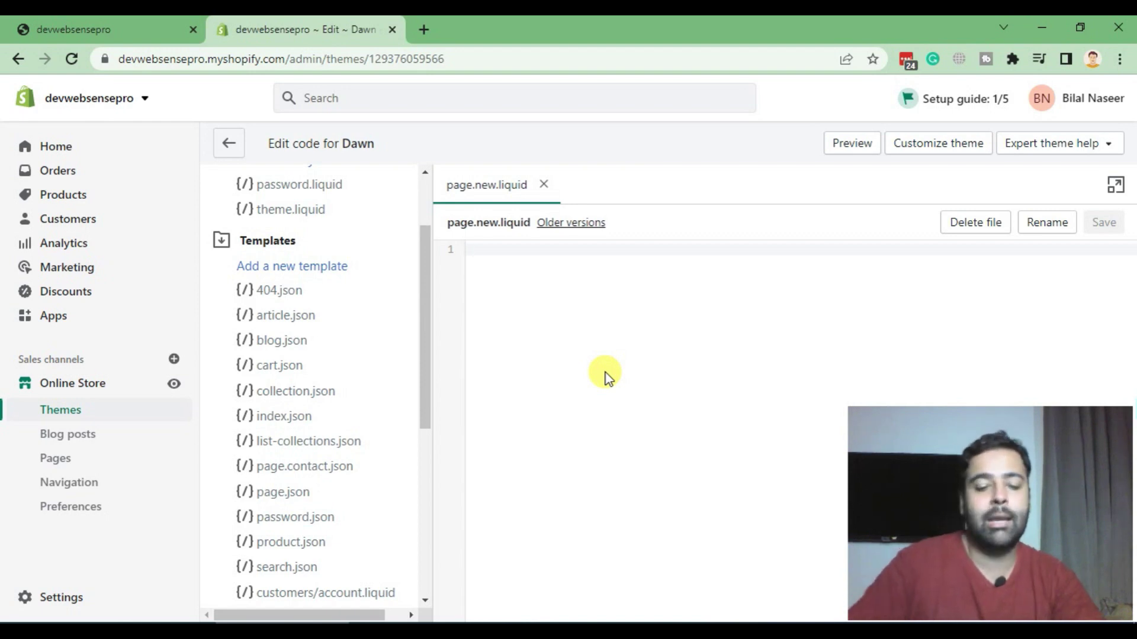
text(</h)
key(BackSpace)
key(BackSpace)
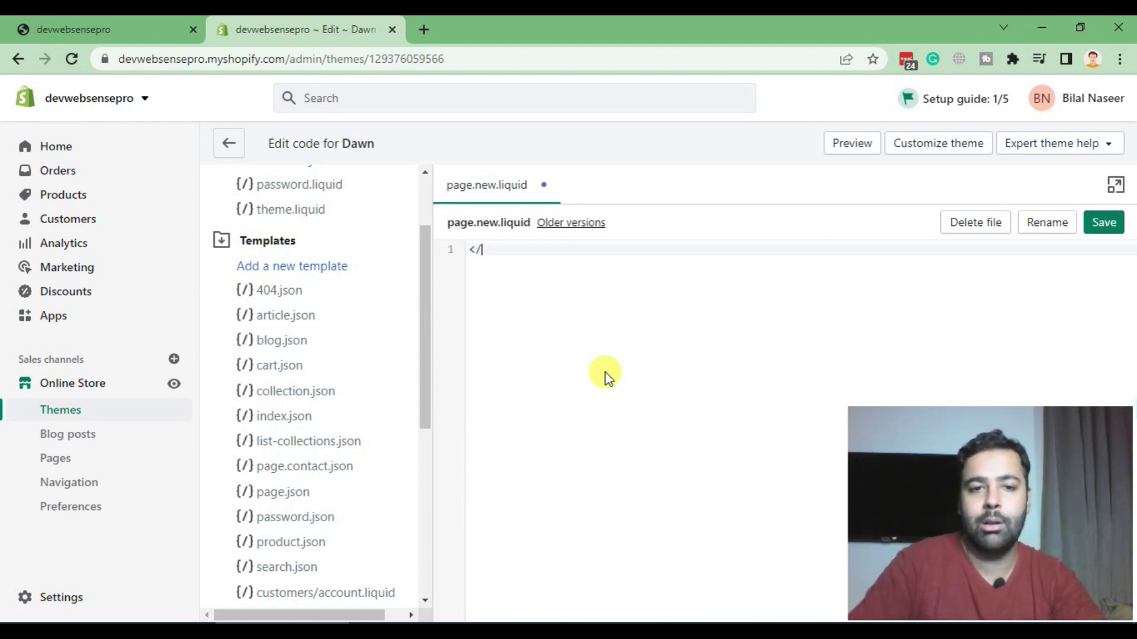
text(html>)
key(Return)
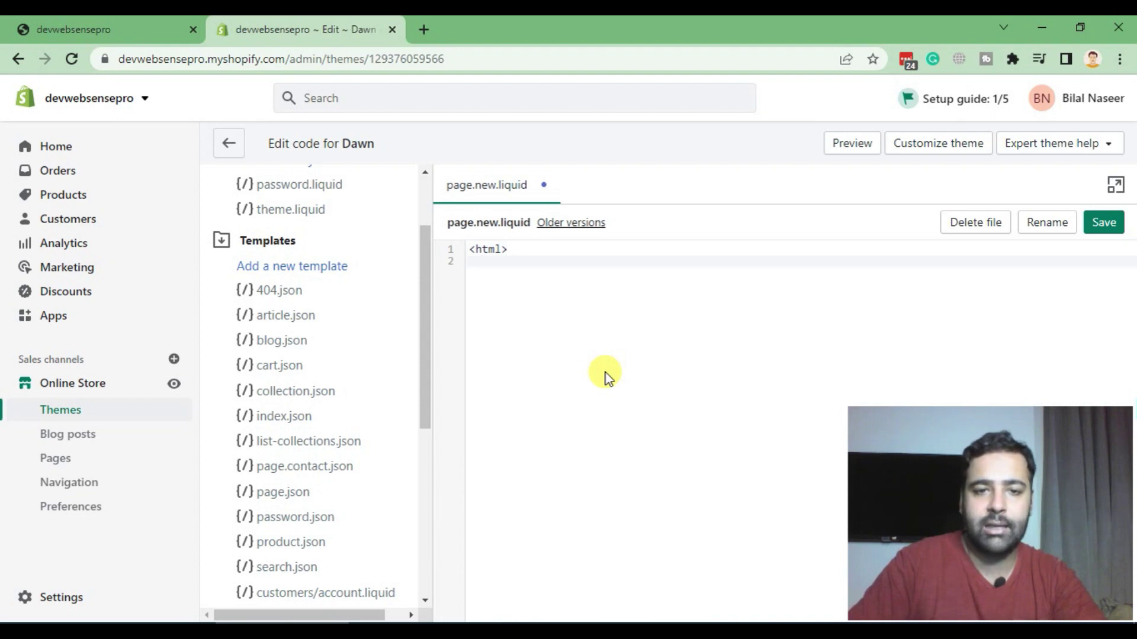
text(</html>html)
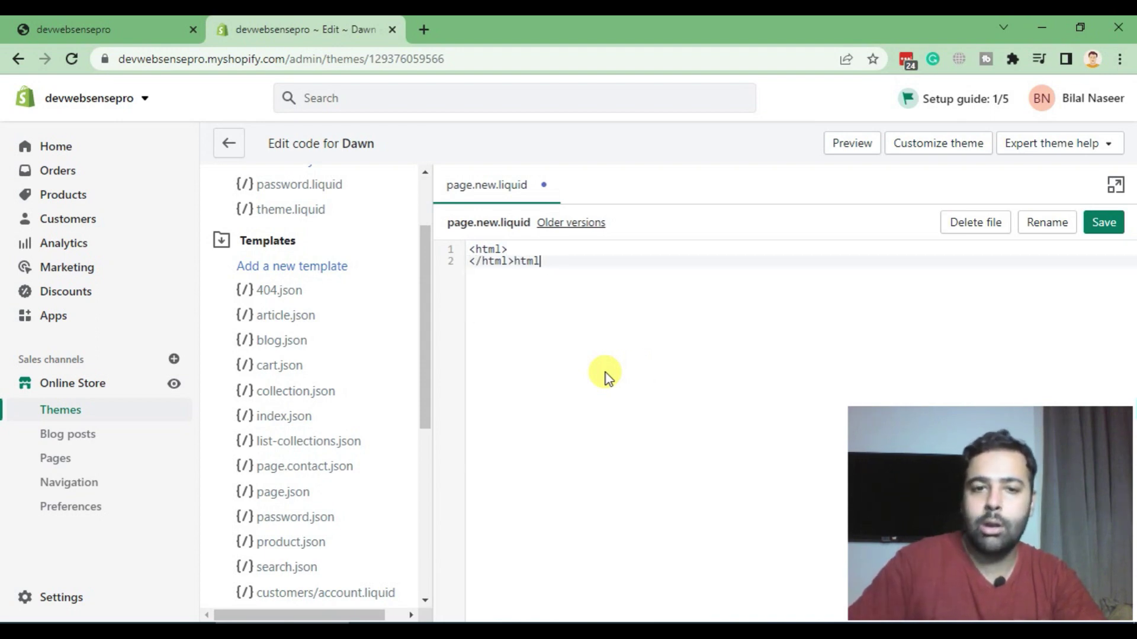
Step: Delete the HTML tags, leaving the template empty
key(BackSpace)
key(BackSpace)
key(BackSpace)
key(BackSpace)
key(shift+Home)
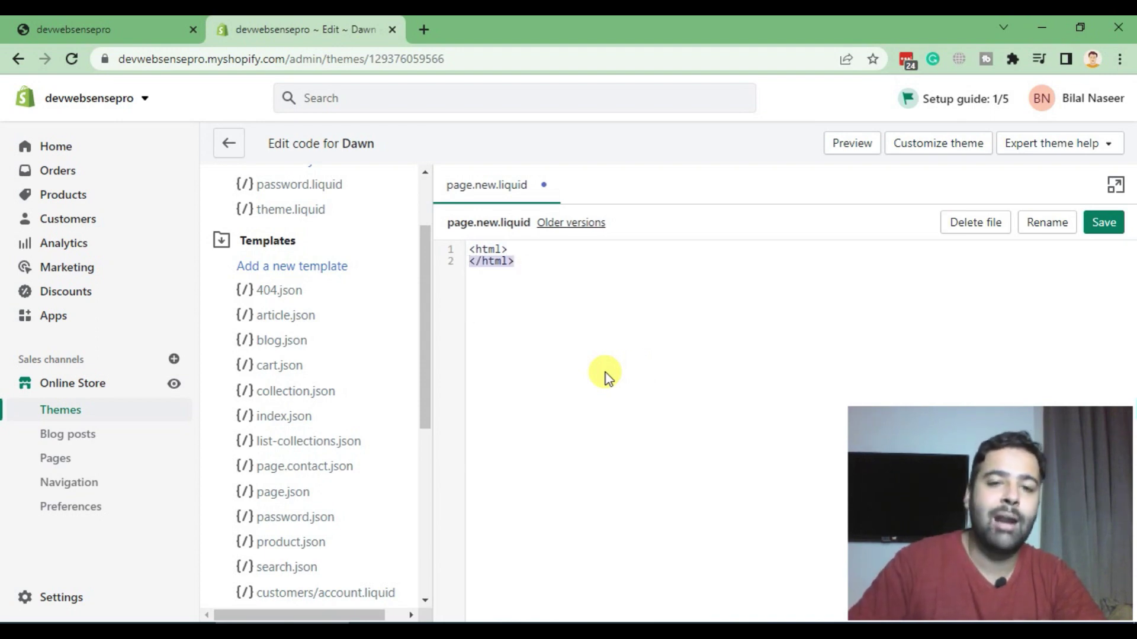
key(shift+Up)
key(BackSpace)
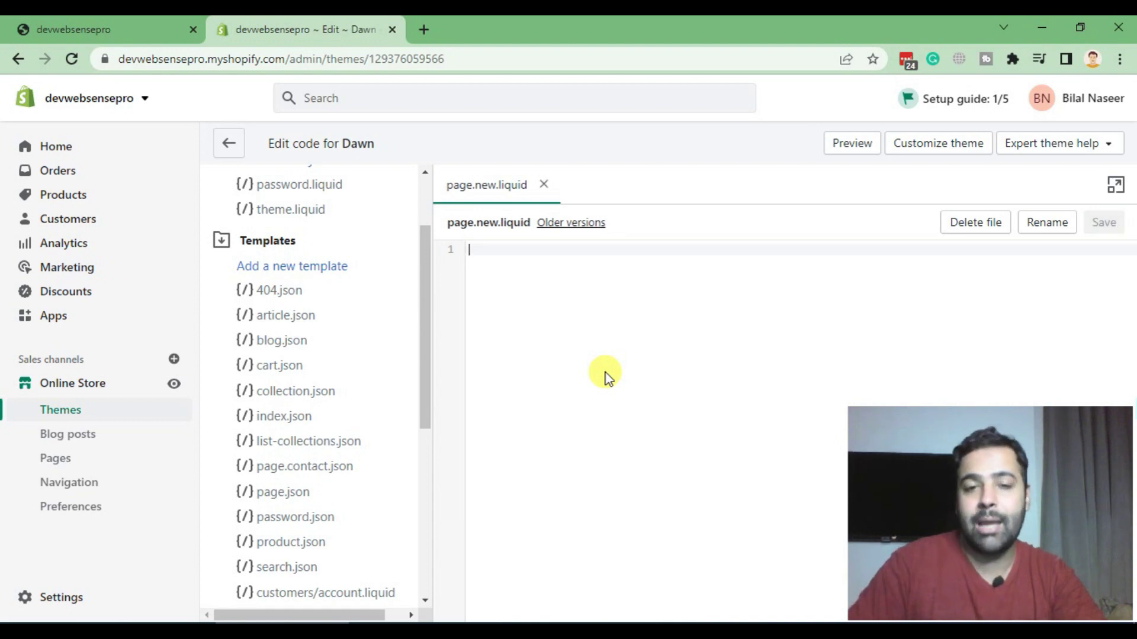
text(<)
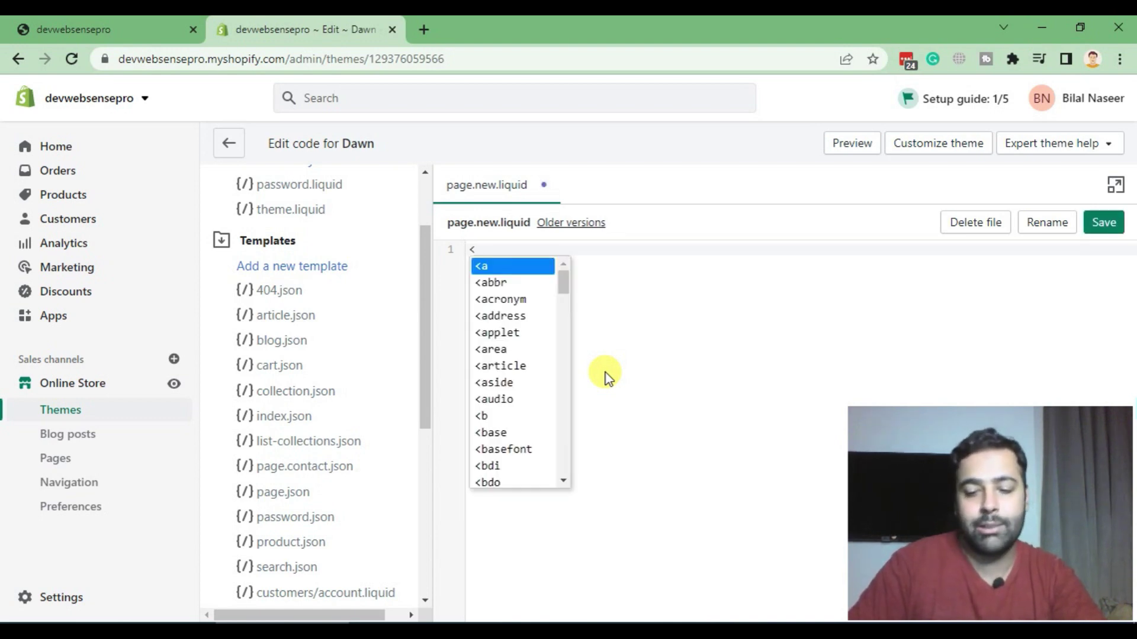
text(?php)
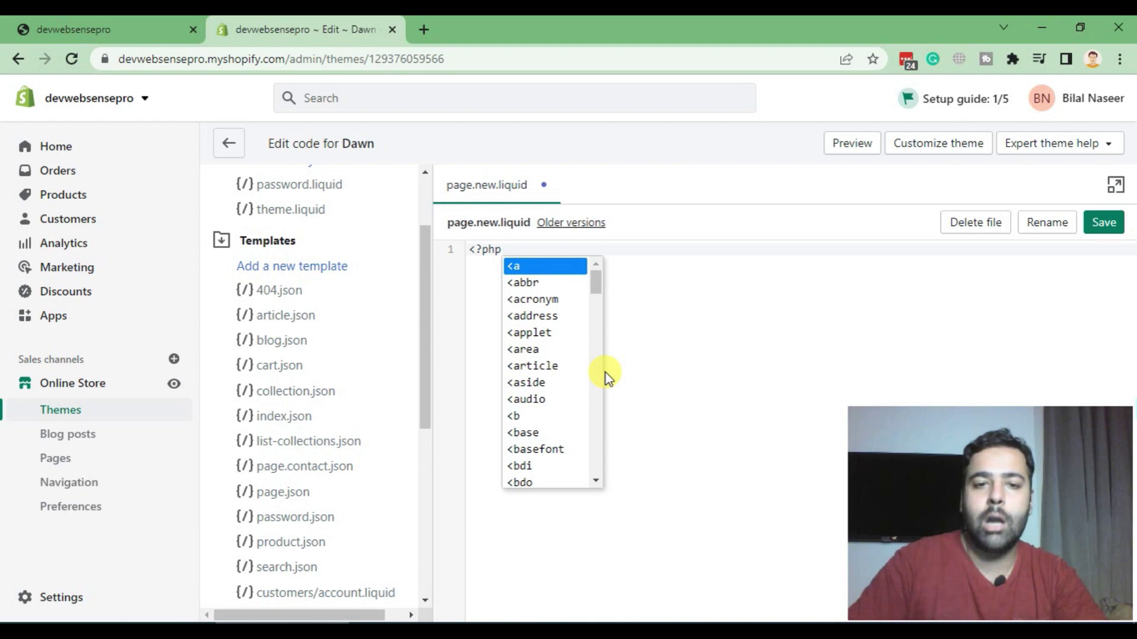
Step: Write a <?php ... ?> block with an empty line between the tags
key(Escape)
key(Return)
text(?)
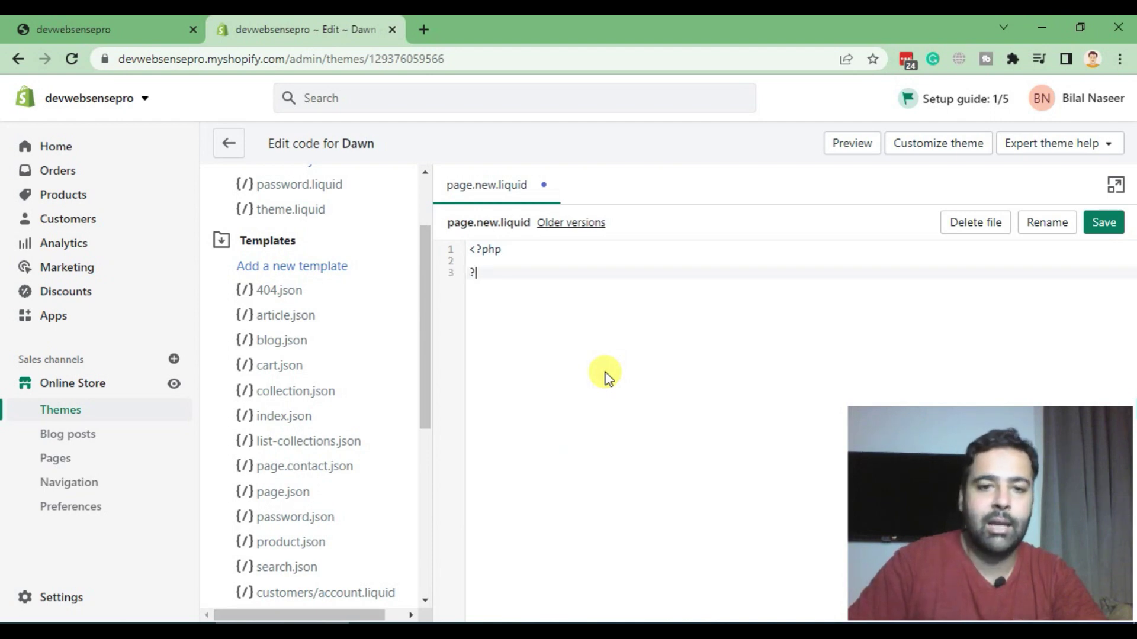
text(>)
key(Home)
key(Return)
Step: Select all the PHP placeholder lines and delete them
key(shift+End)
key(shift+Up)
key(shift+Up)
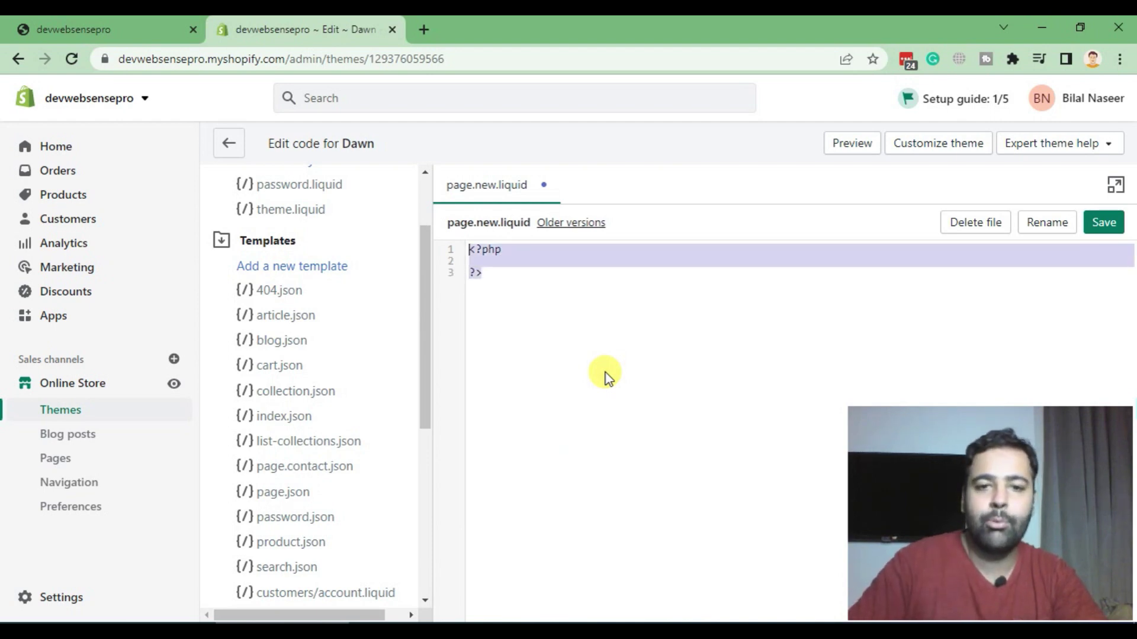
key(BackSpace)
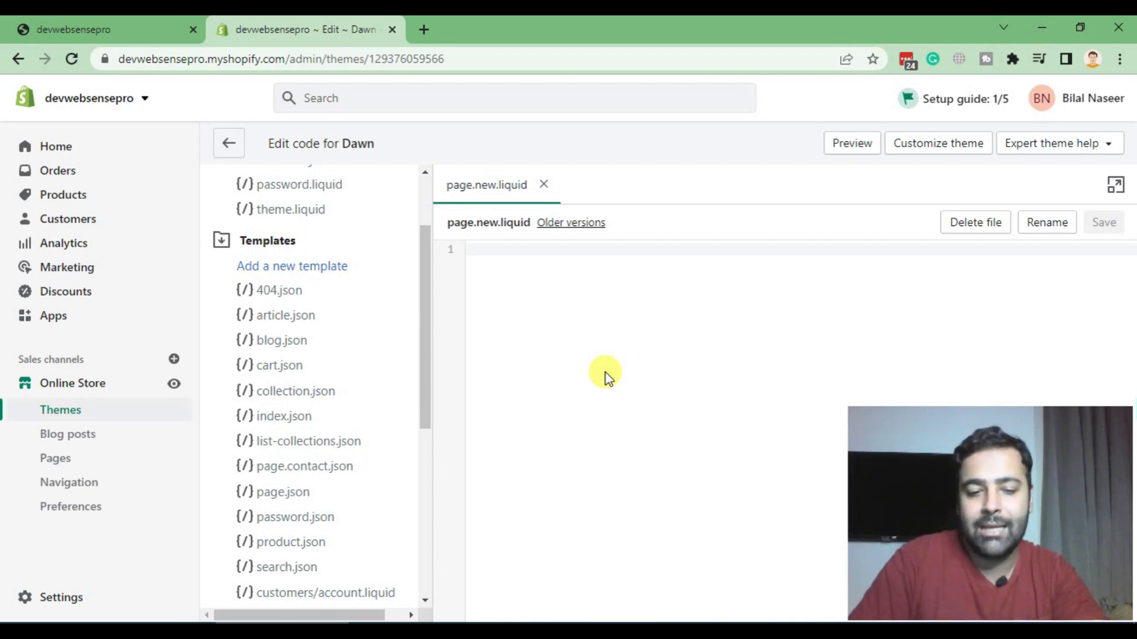
text({)
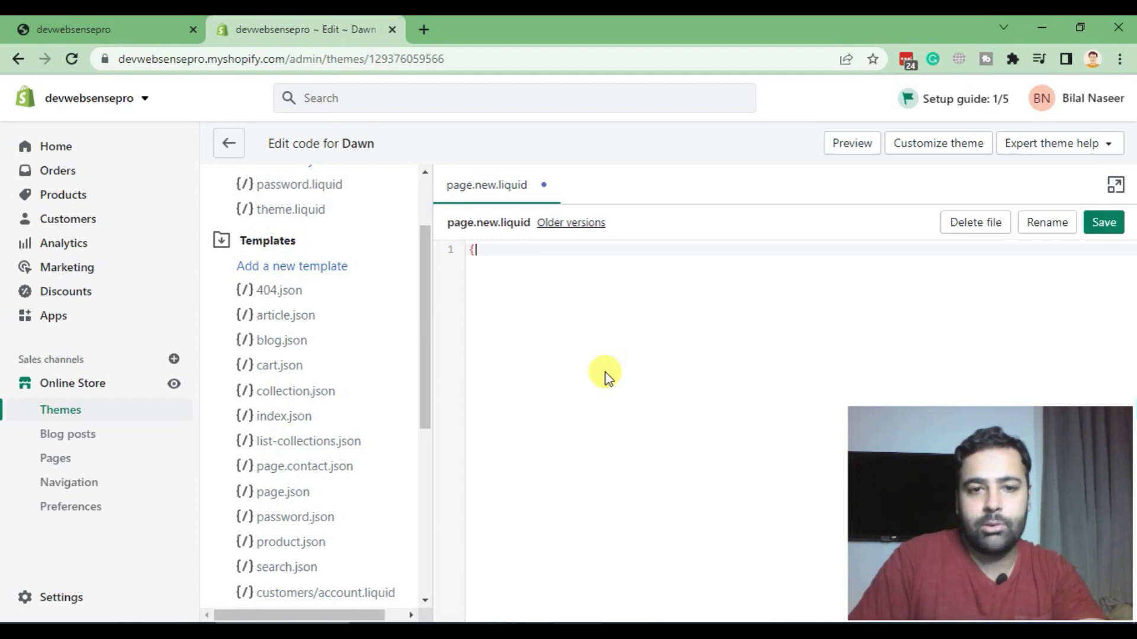
text(%)
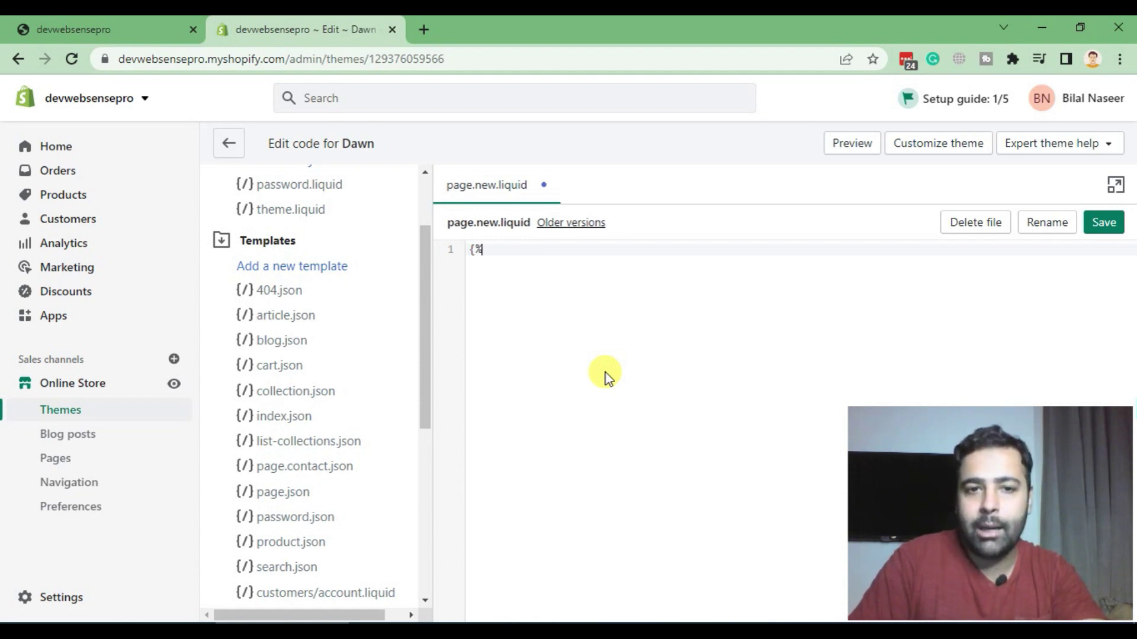
text( assig)
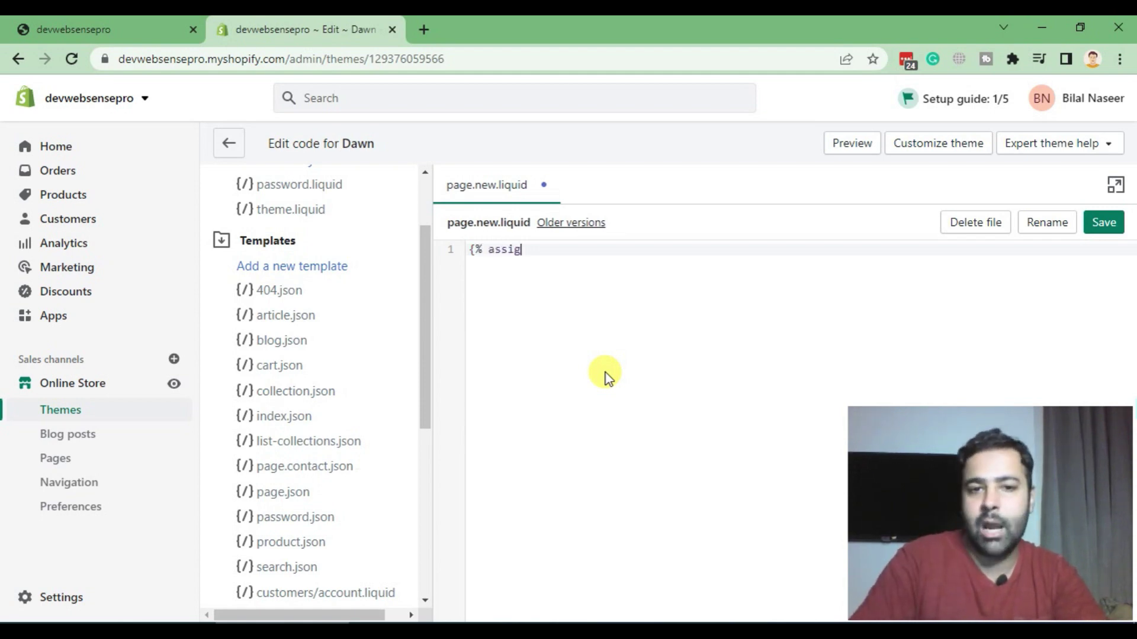
text(n)
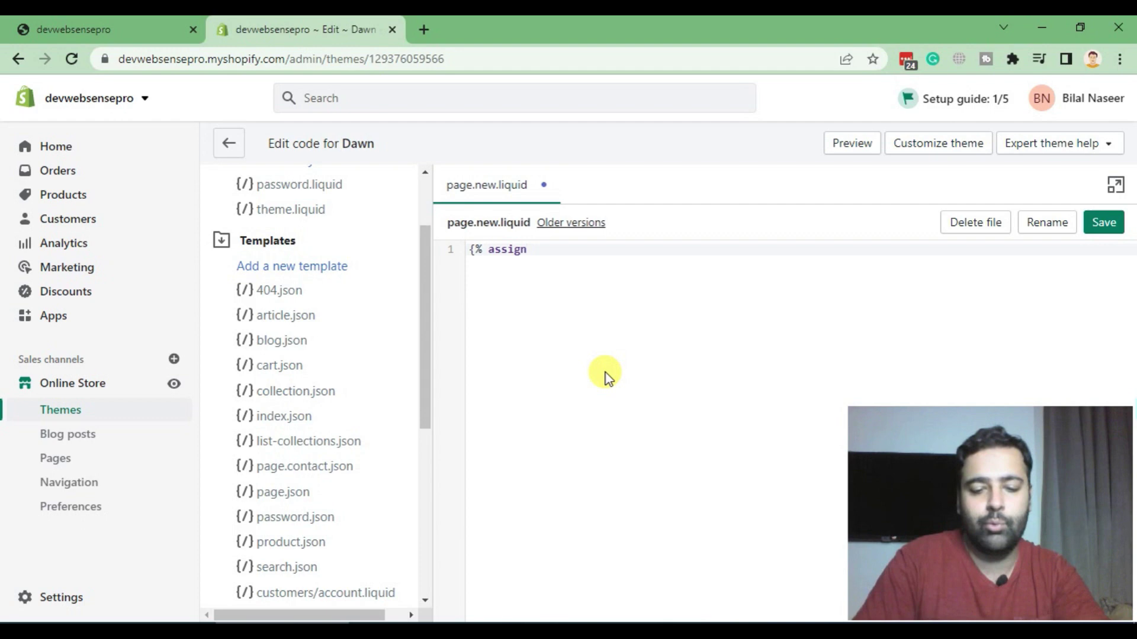
text(= )
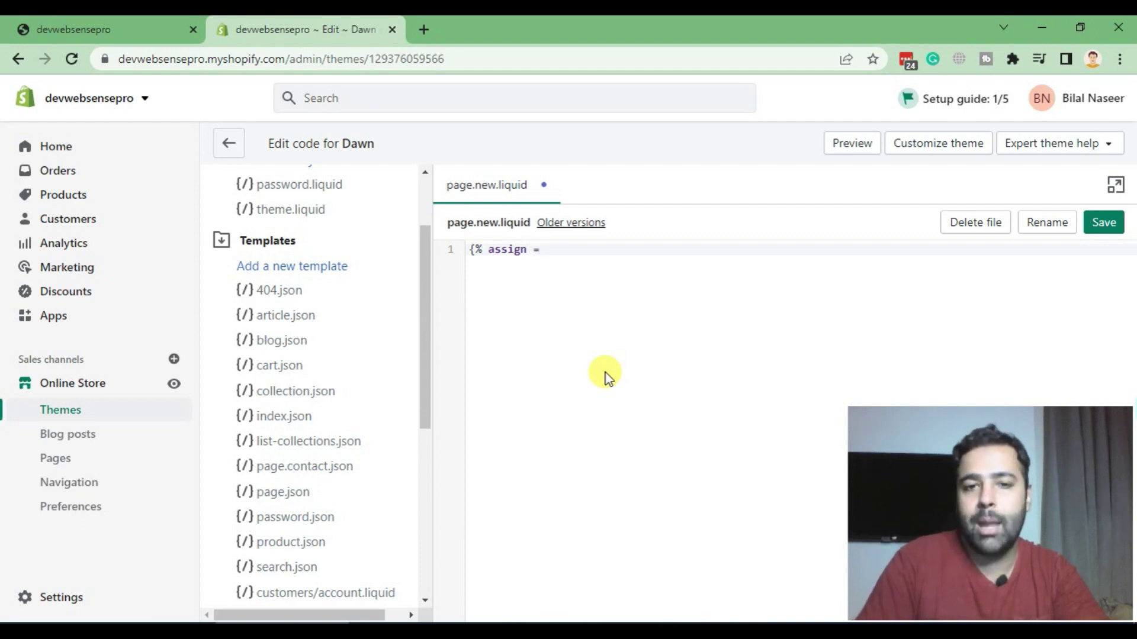
text(')
Step: Write {% assign newVariable = "Value of my first variable" %} on line 1
key(BackSpace)
key(BackSpace)
key(BackSpace)
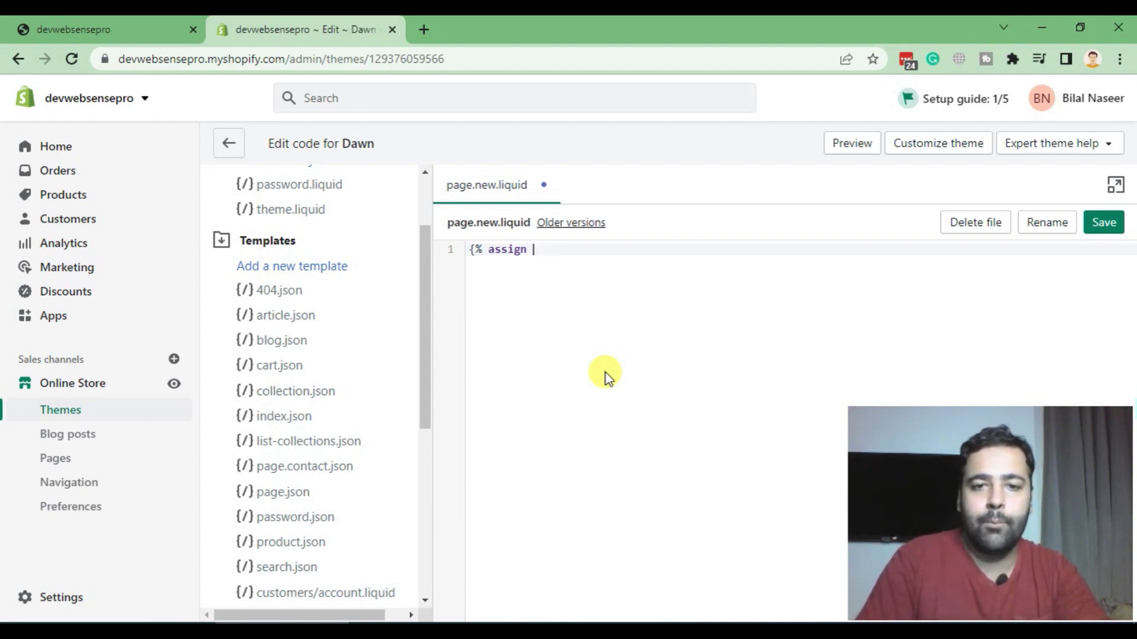
text(n)
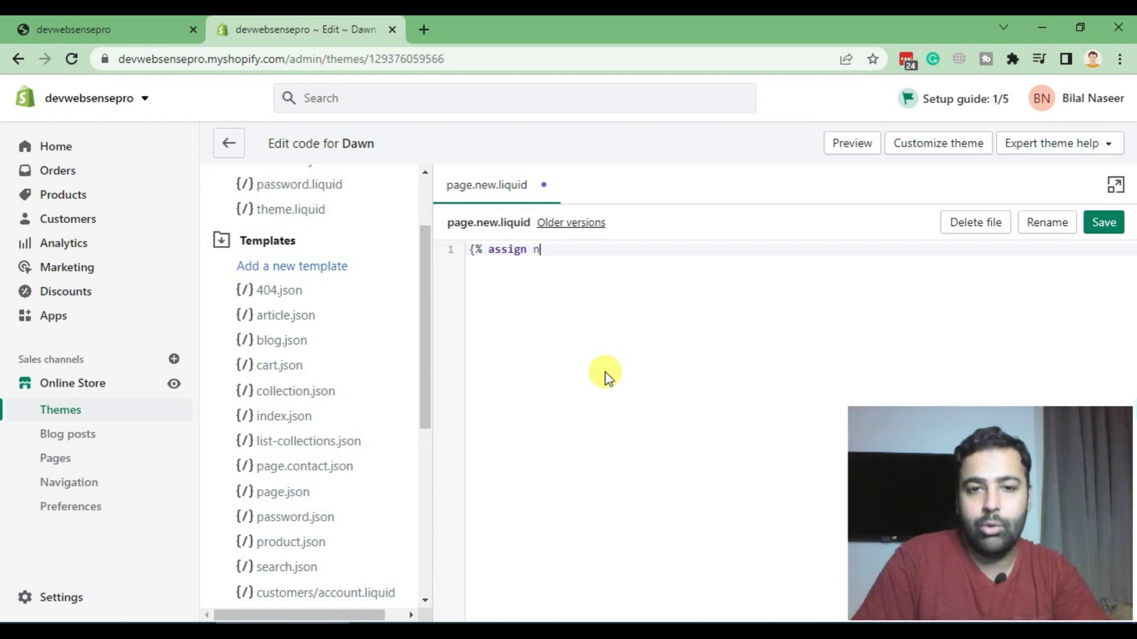
text(ewVar)
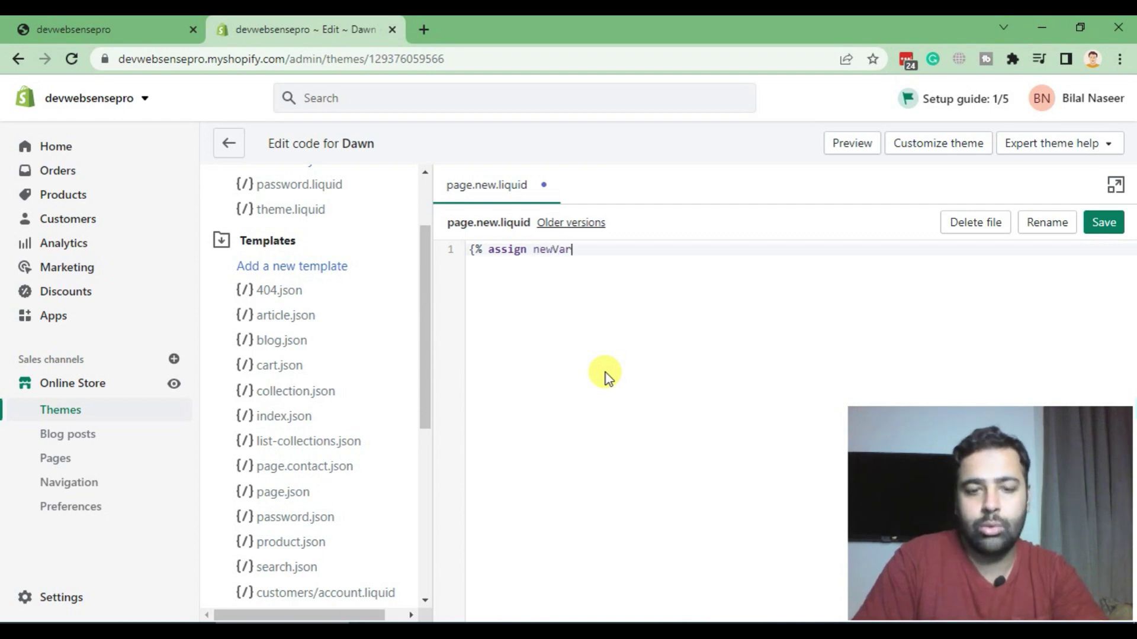
text(iable )
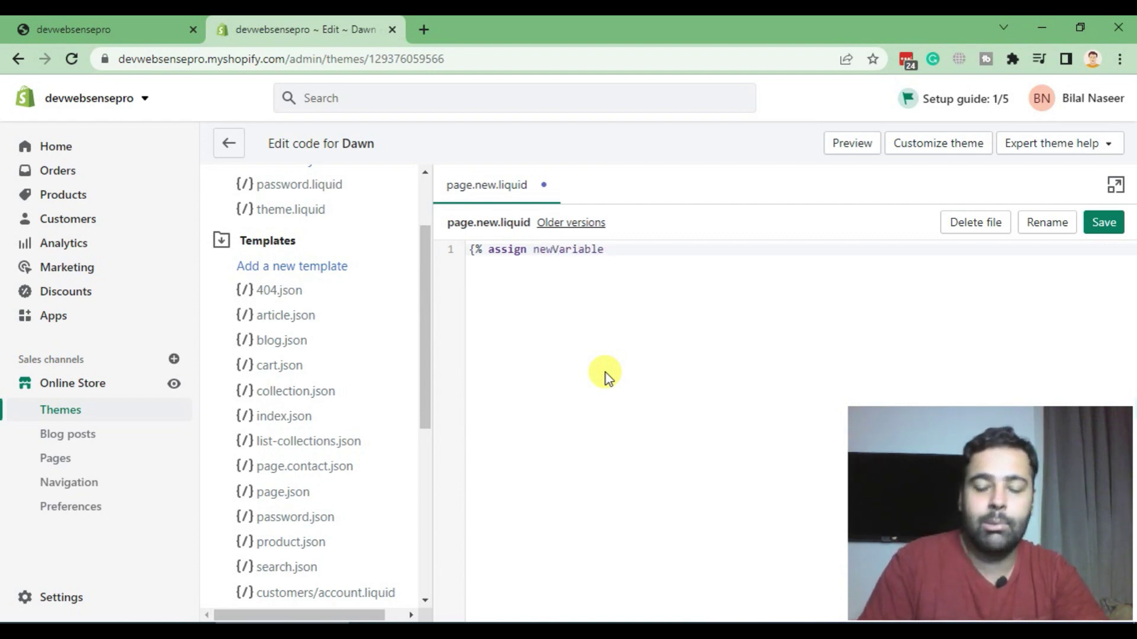
text(= ")
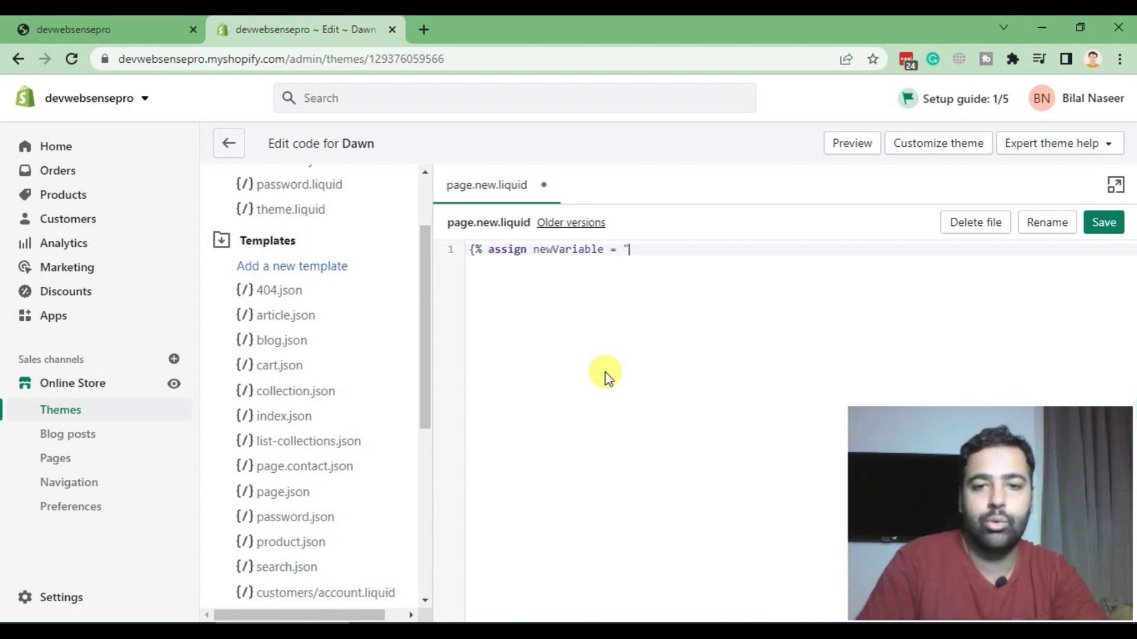
text(Firs)
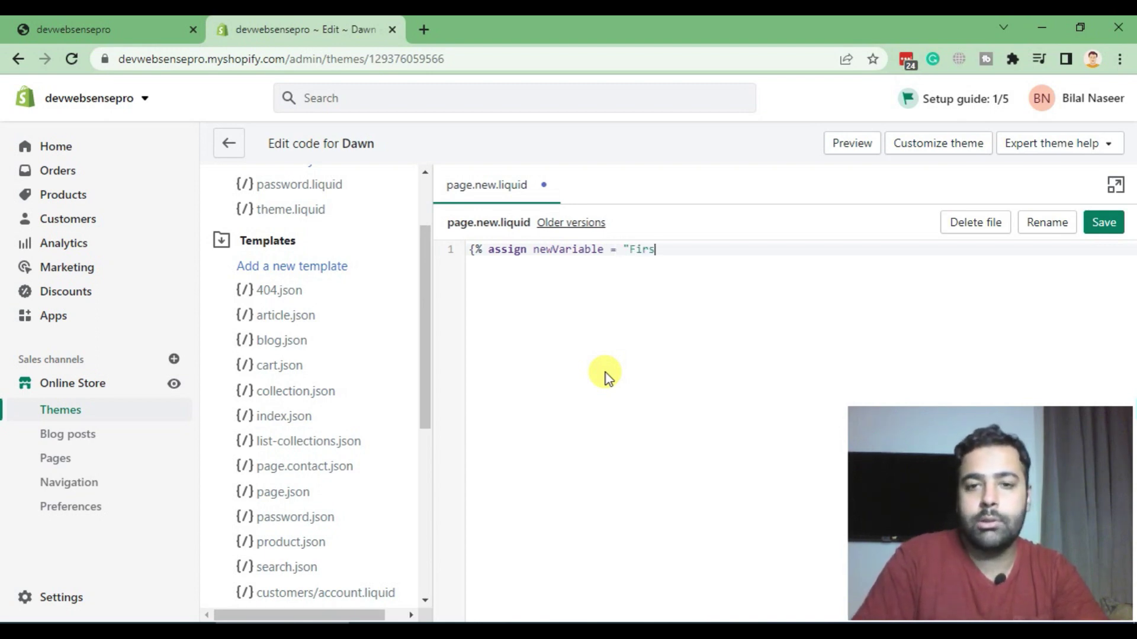
text(t)
key(BackSpace)
key(BackSpace)
key(BackSpace)
key(BackSpace)
key(BackSpace)
text(V)
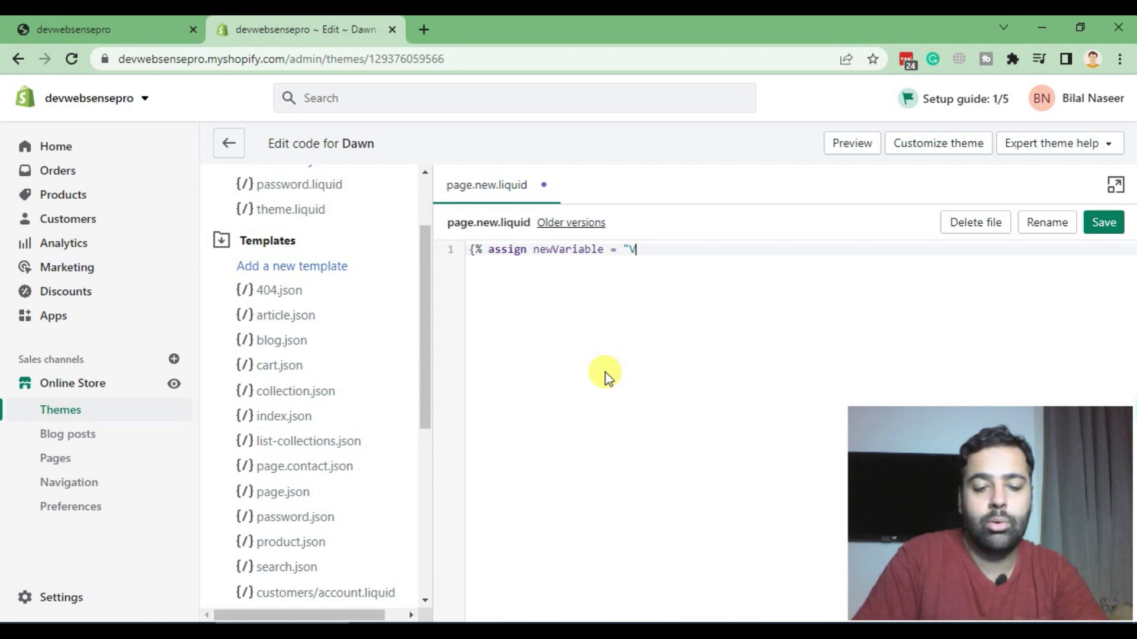
text(alue of my f)
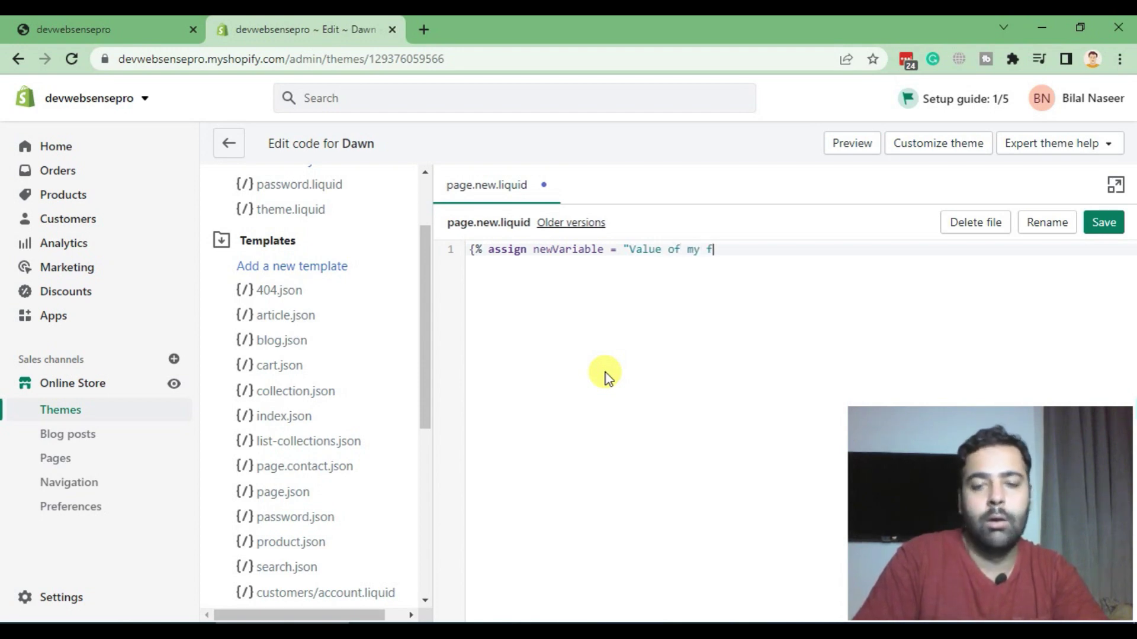
text(irst variable" %)
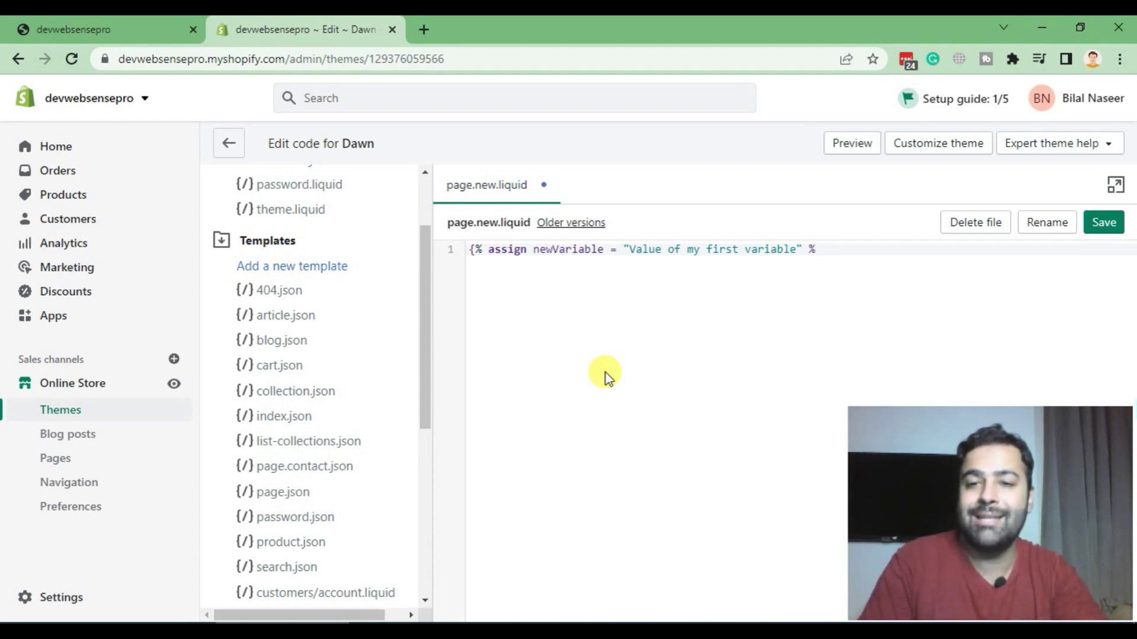
text(})
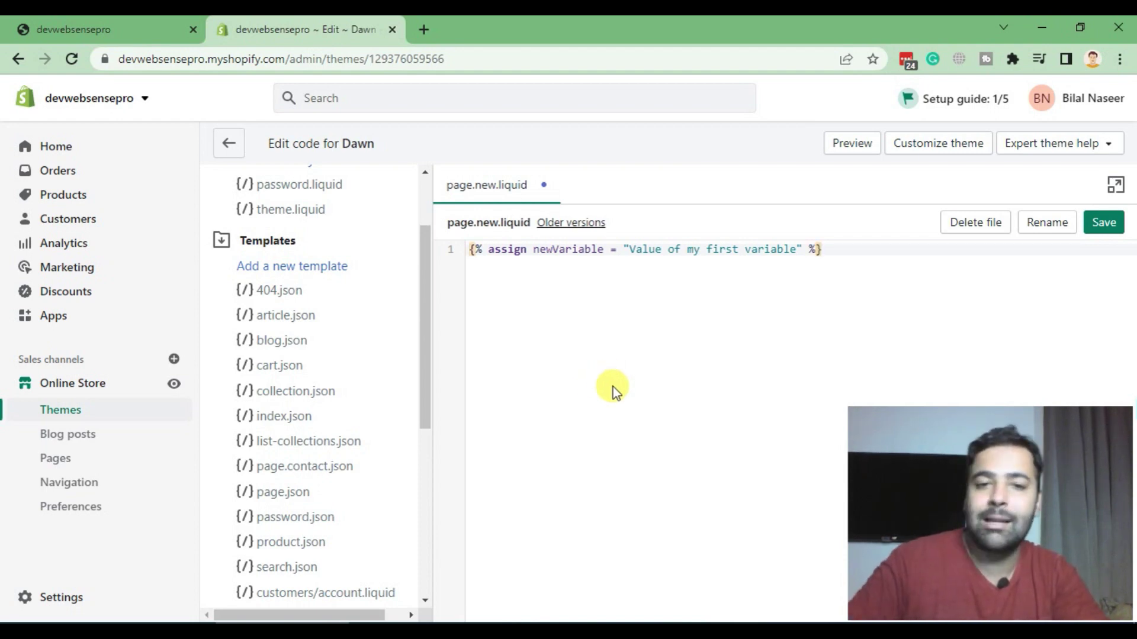
drag(846, 253, 464, 252)
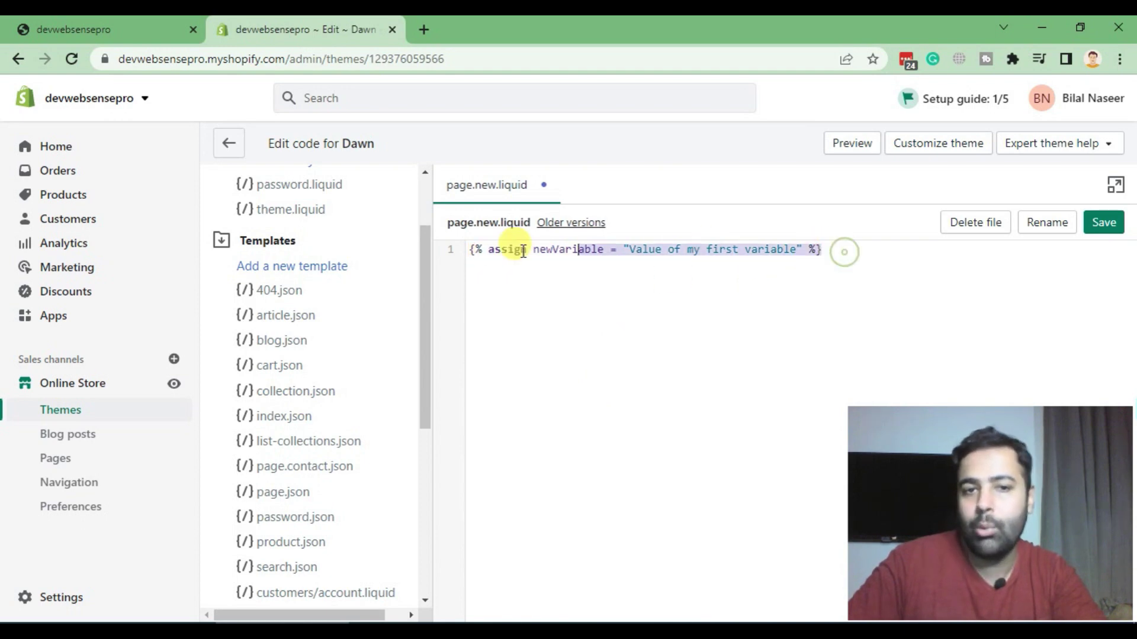
click(525, 280)
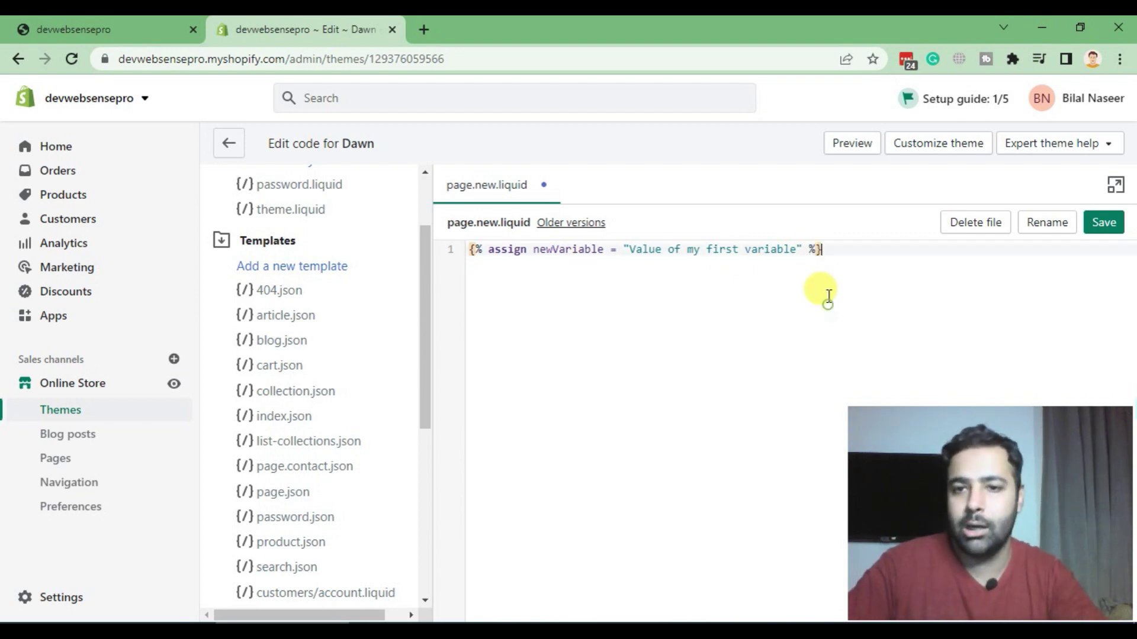
click(837, 260)
Step: Add an output tag printing newVariable below the assign, then save page.new.liquid
key(Return)
key(Return)
text({{}})
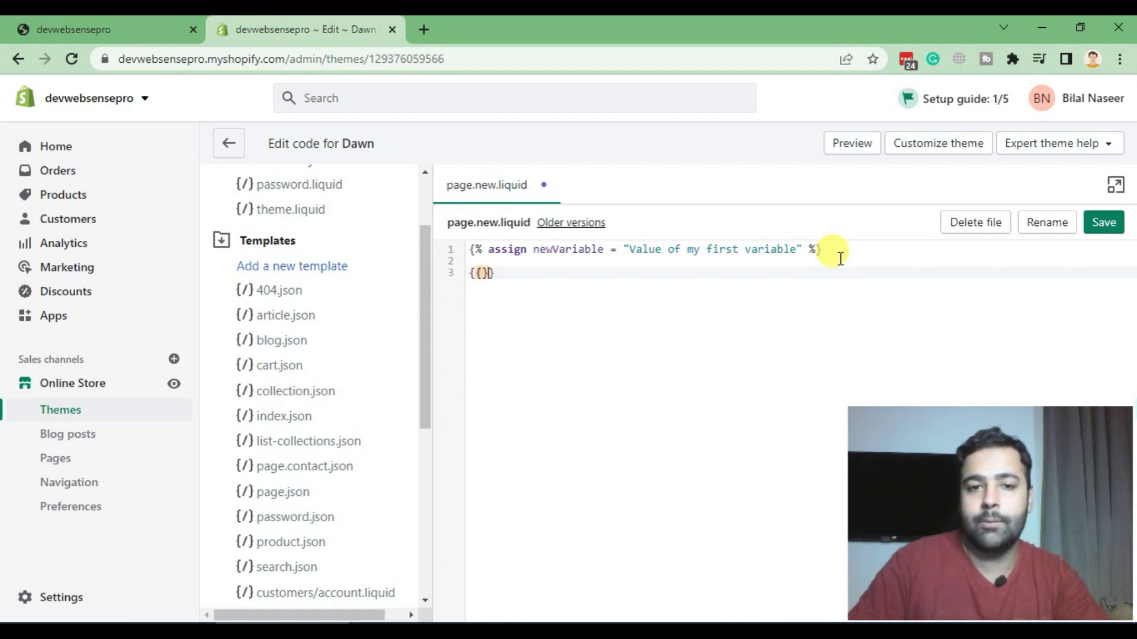
key(Return)
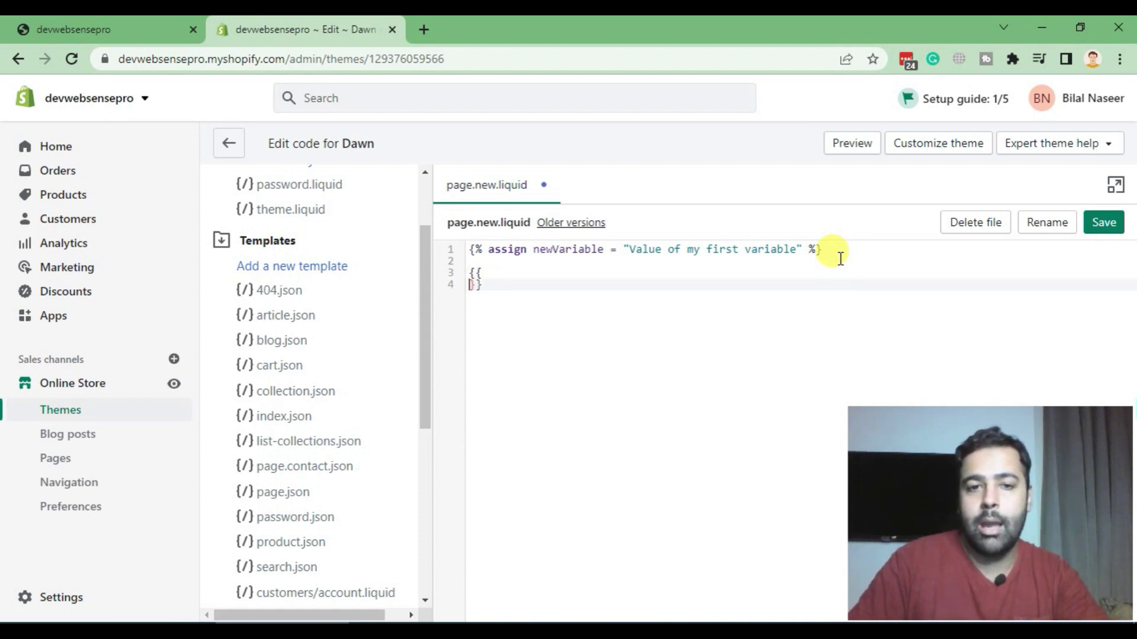
key(BackSpace)
text(newVariable }})
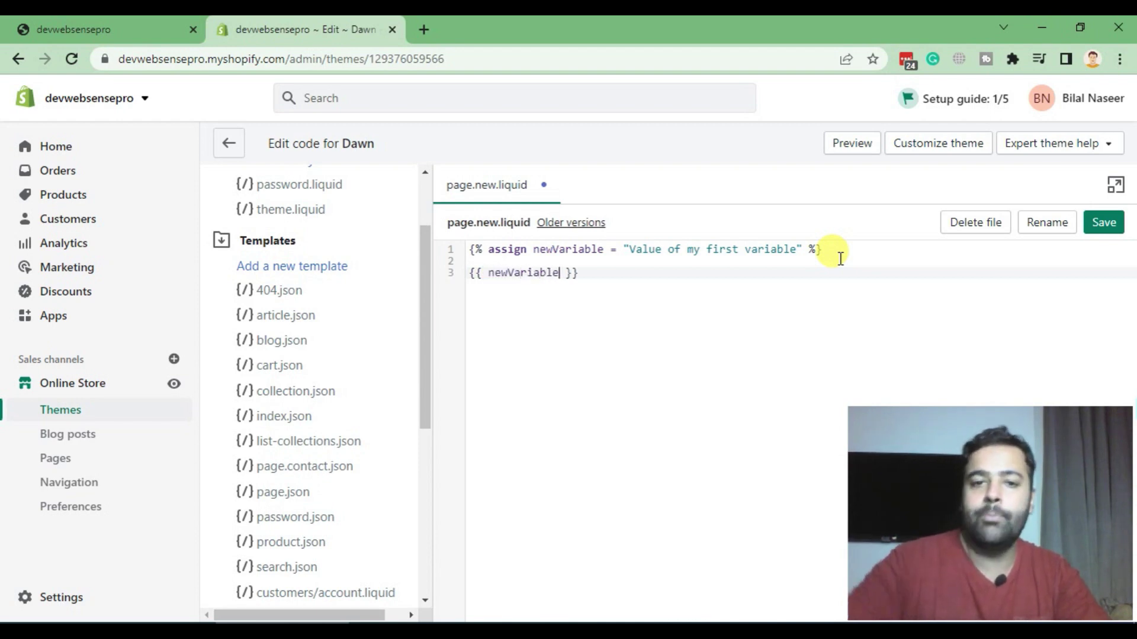
drag(560, 273, 491, 274)
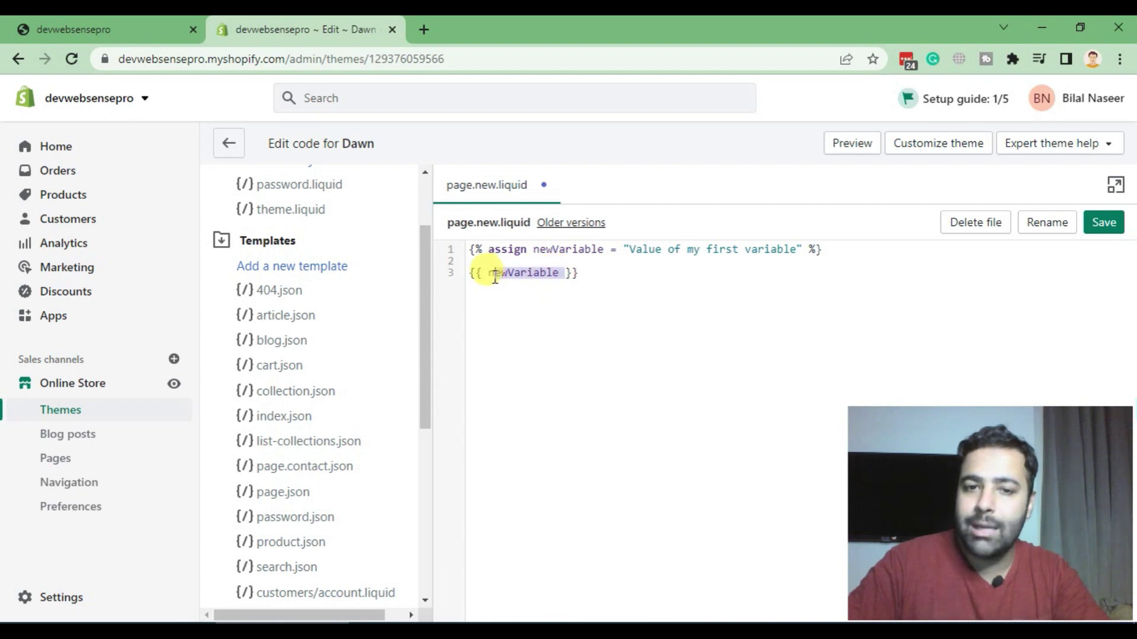
click(502, 293)
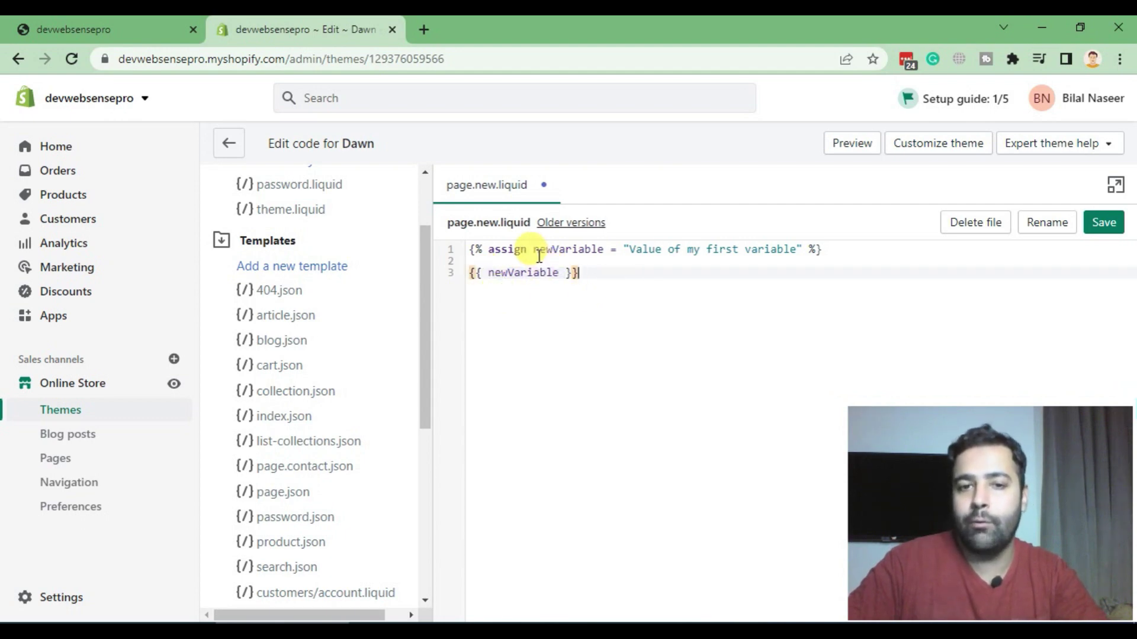
drag(533, 250, 595, 250)
click(604, 285)
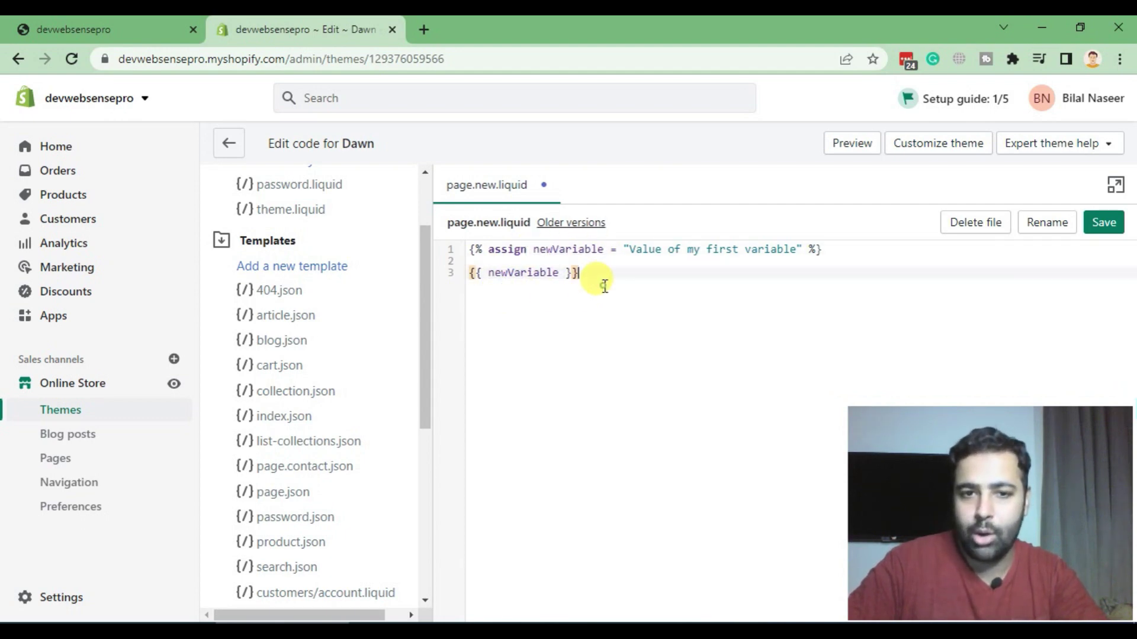
click(1102, 227)
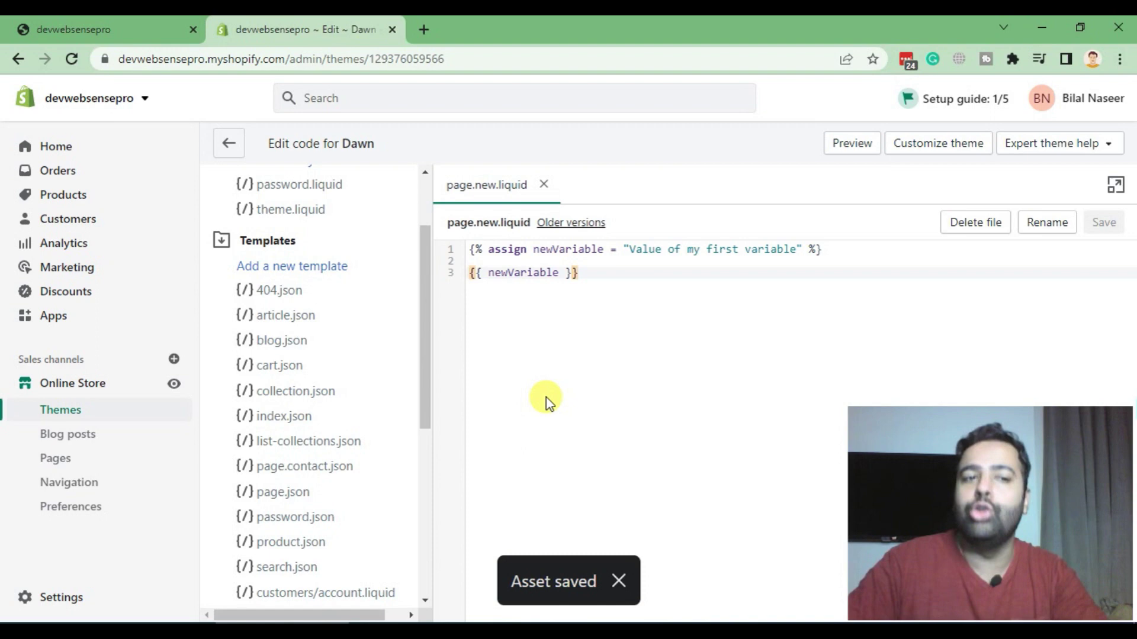
Step: Open the Pages list in a new tab and open Test Page from it
right_click(69, 457)
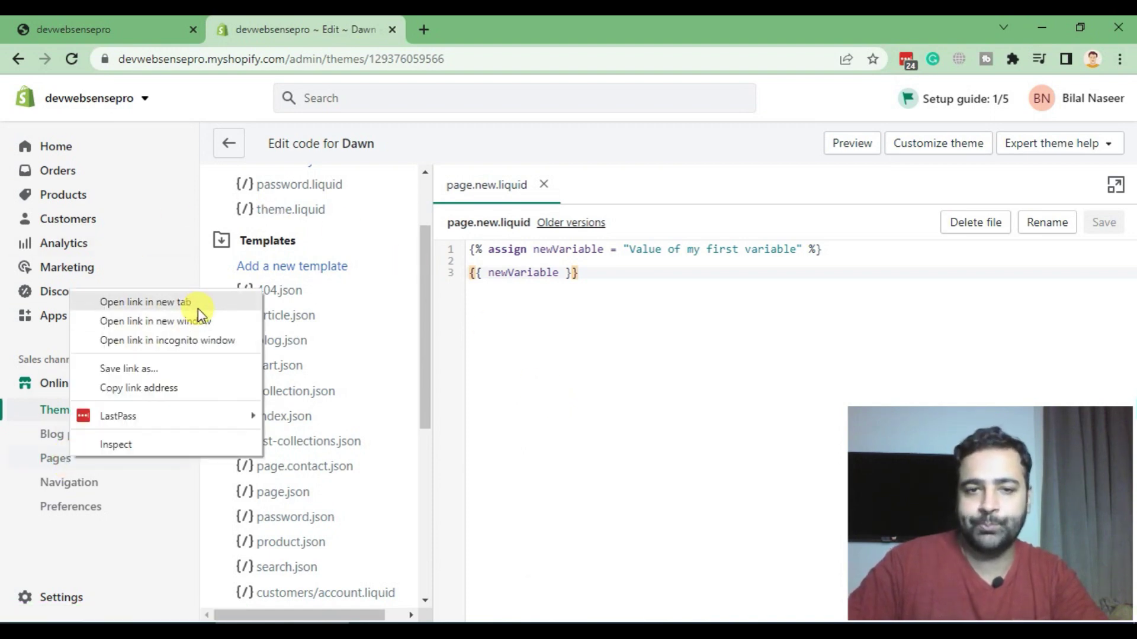
click(198, 308)
click(485, 17)
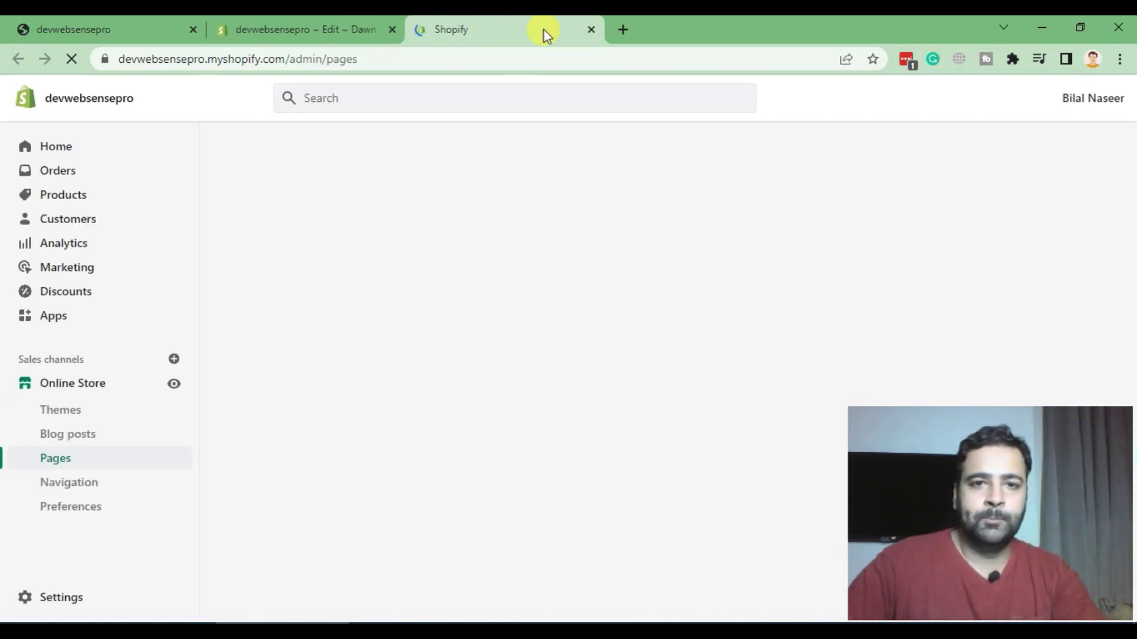
scroll(538, 173, down, 2)
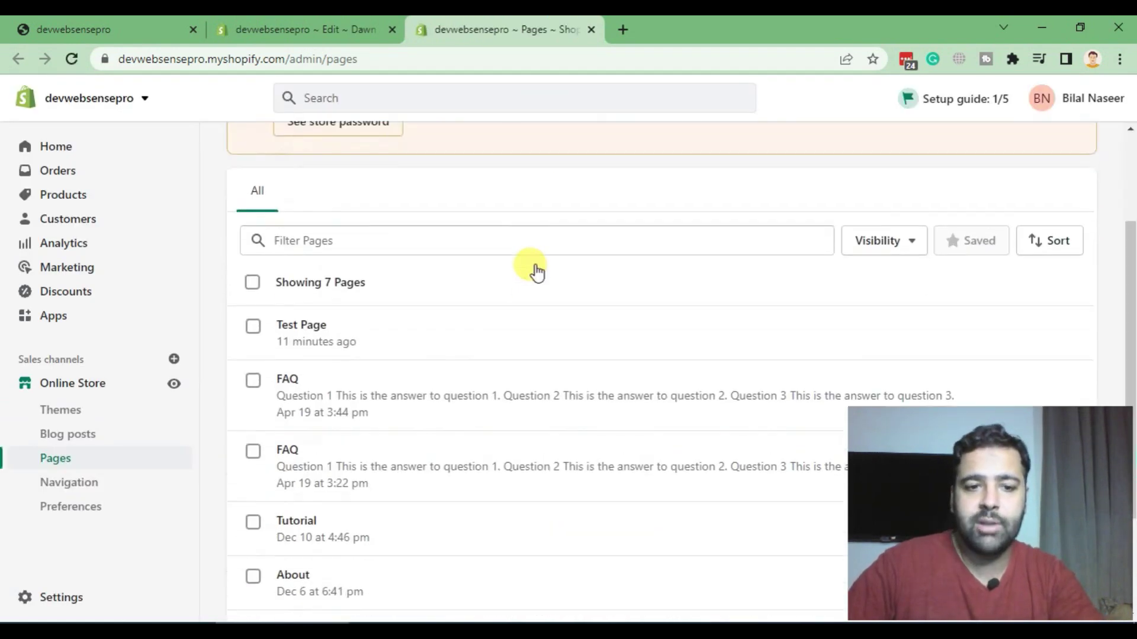
scroll(536, 347, down, 2)
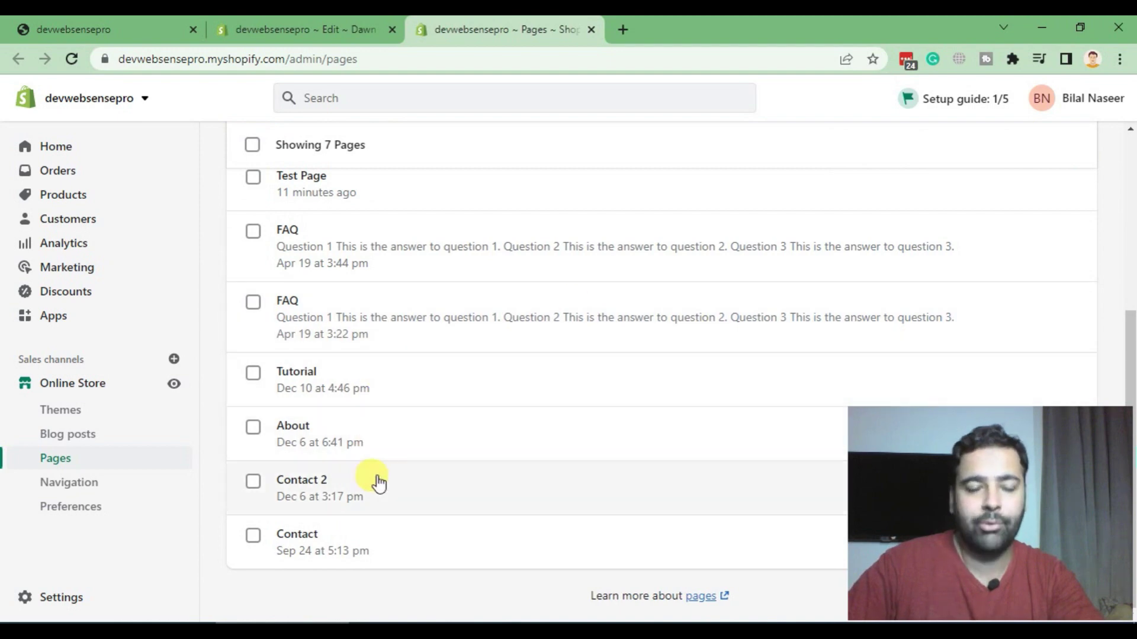
scroll(381, 483, up, 1)
scroll(355, 417, up, 2)
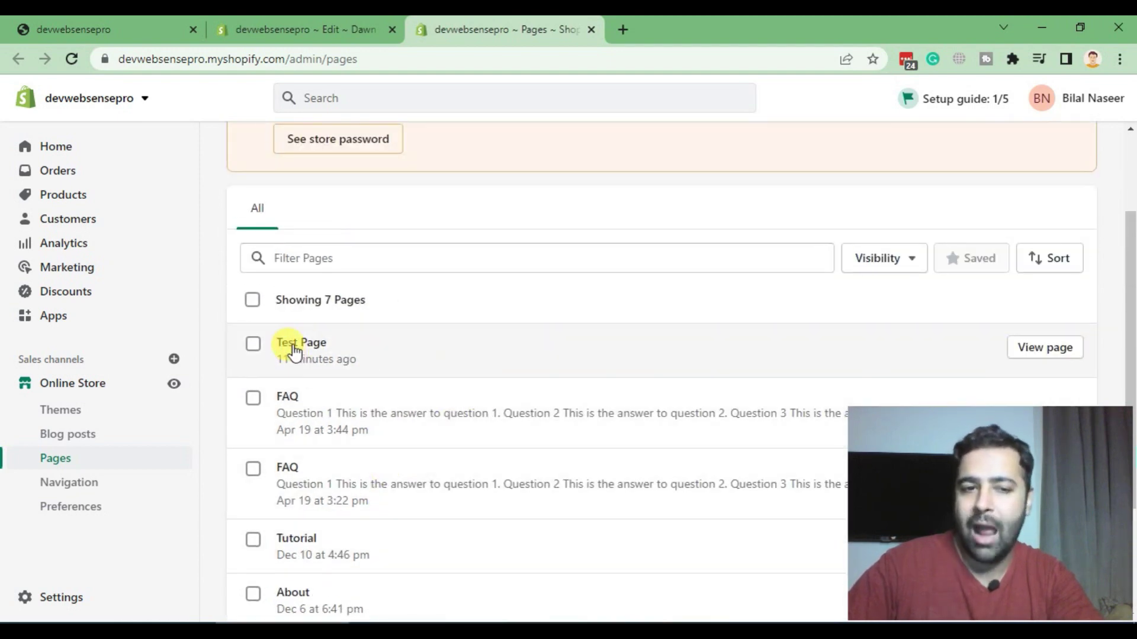
click(293, 347)
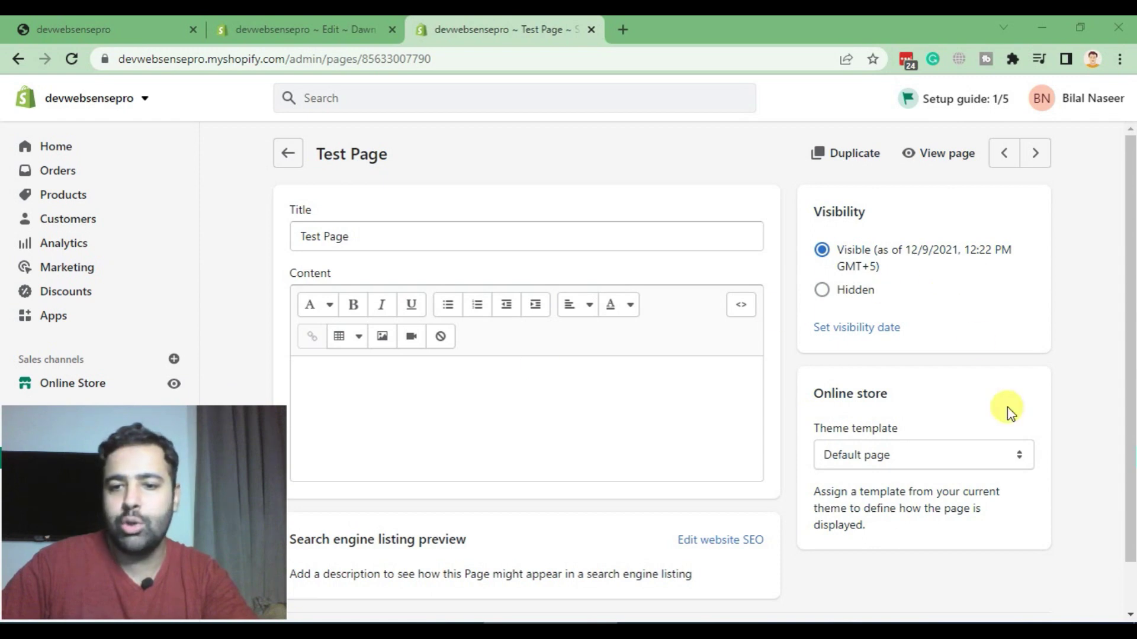
Step: Set Test Page's theme template to 'new' and save the page
drag(816, 428, 932, 435)
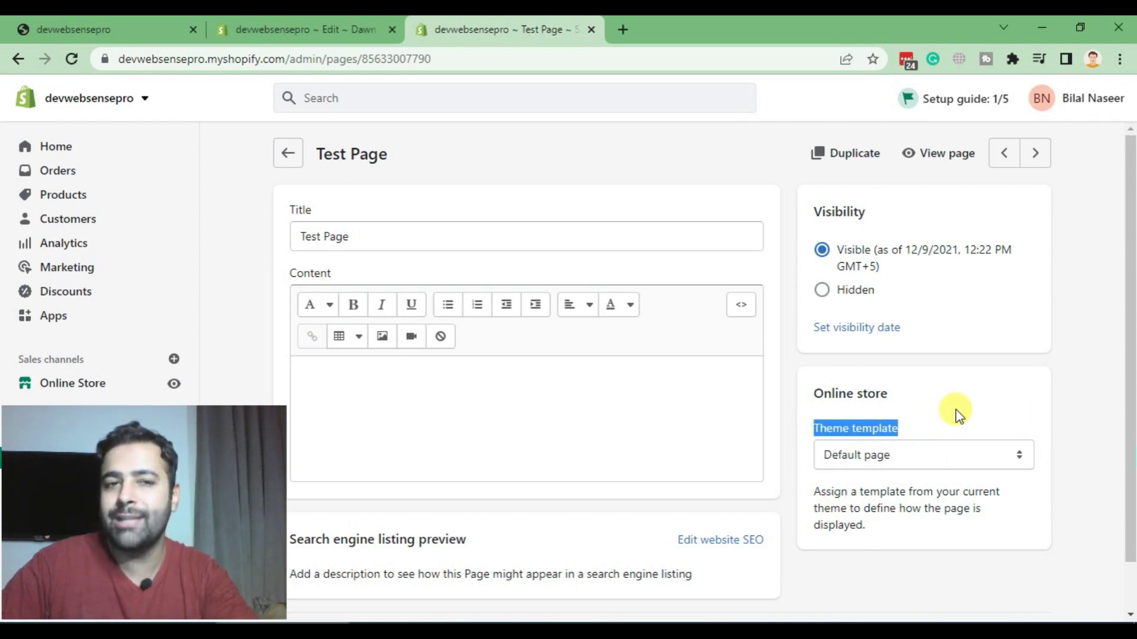
click(958, 415)
scroll(1060, 308, down, 2)
click(923, 404)
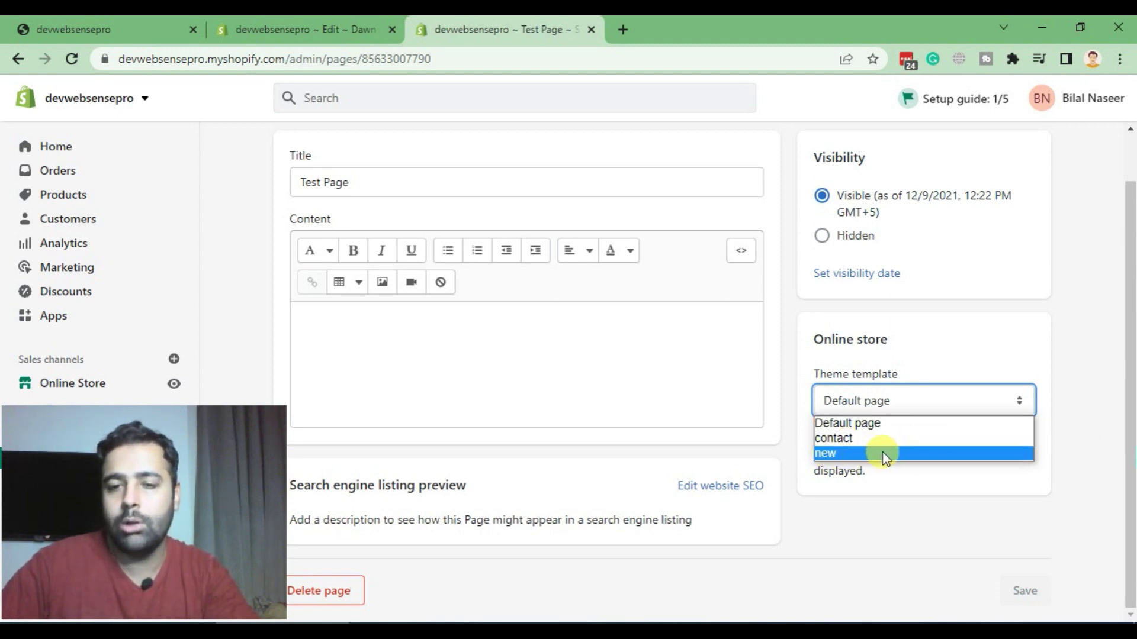
click(845, 455)
scroll(888, 479, up, 1)
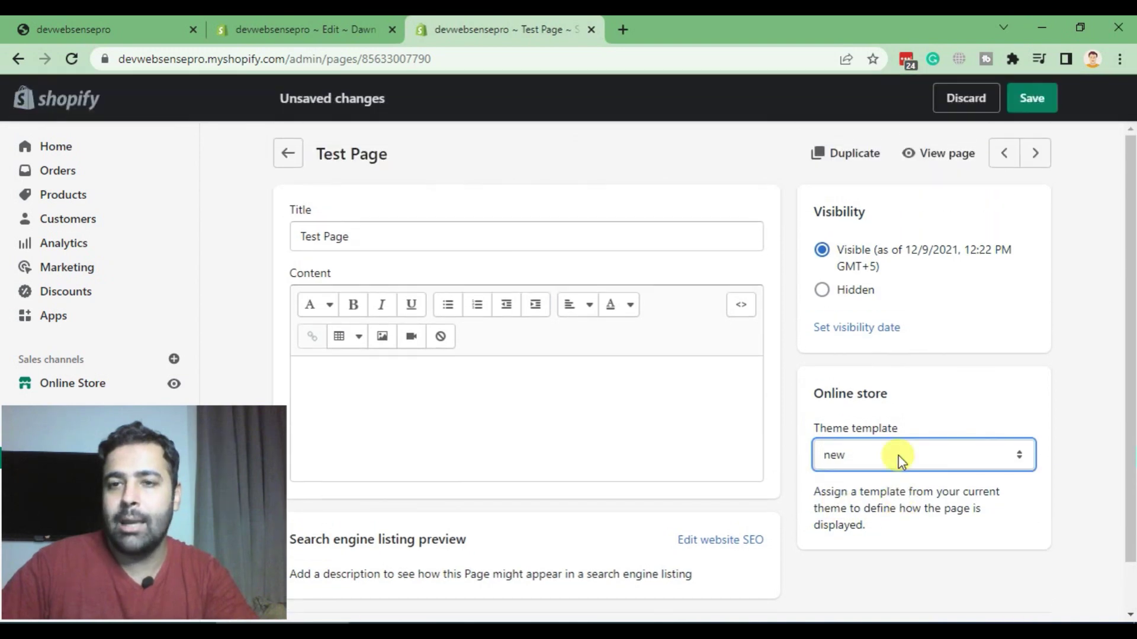
click(1028, 99)
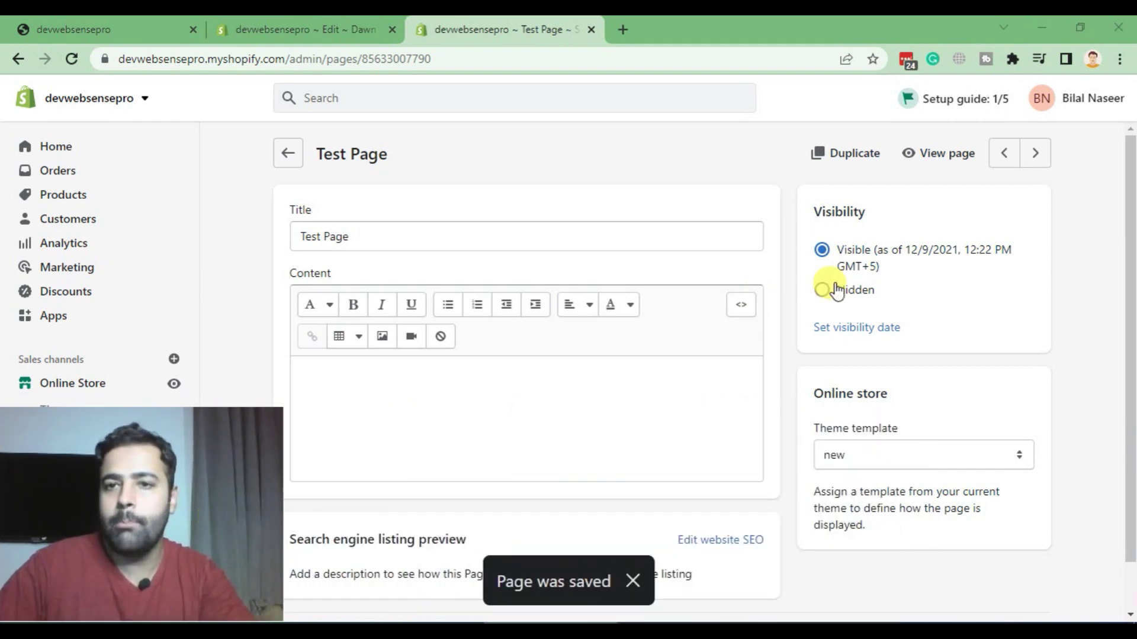
Step: View Test Page on the storefront and confirm it shows 'Value of my first variable'
click(931, 164)
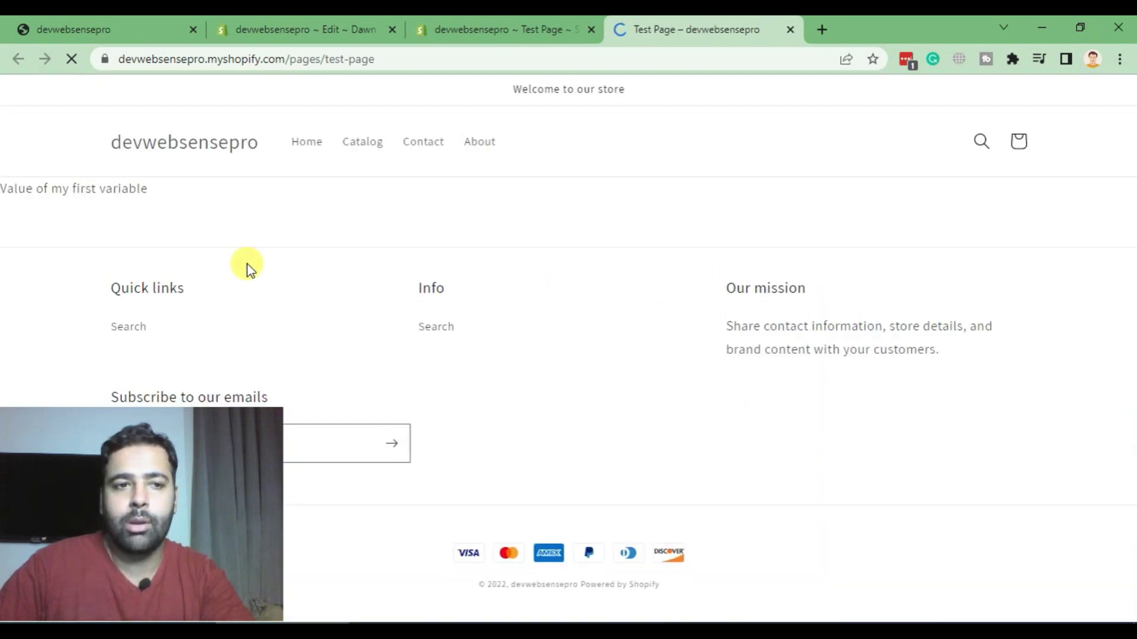
drag(3, 189, 166, 190)
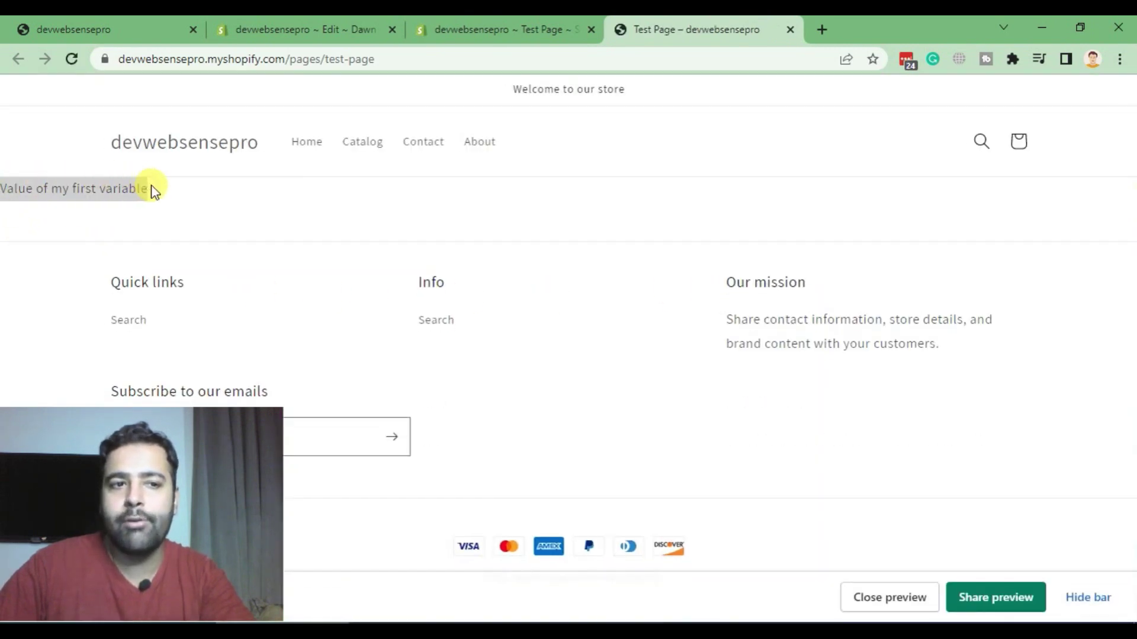
click(203, 195)
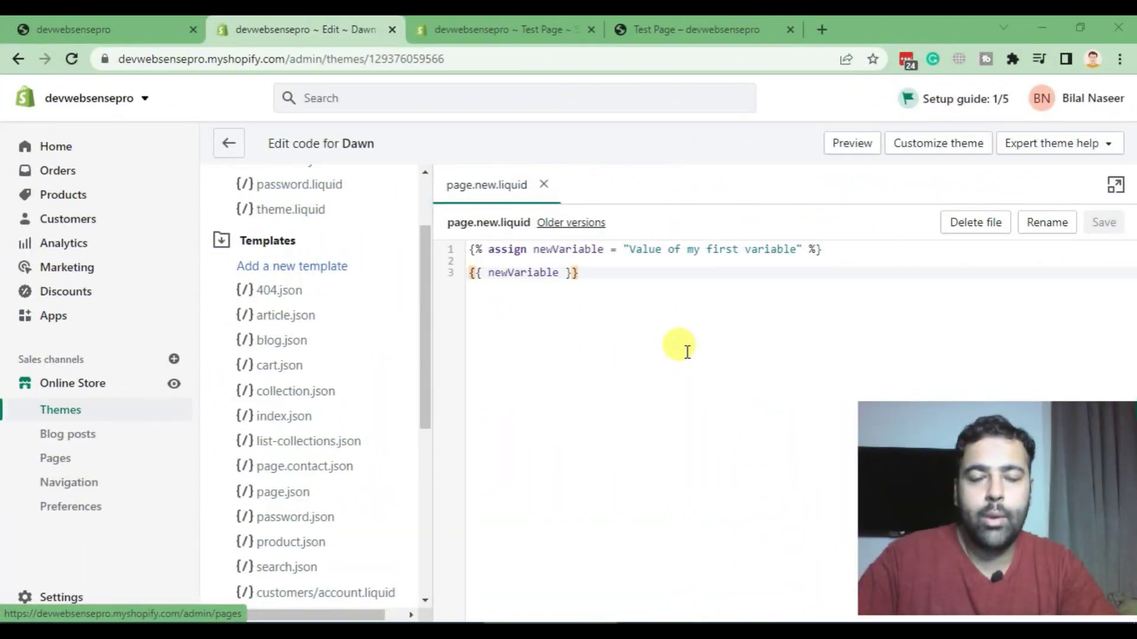
Step: Replace newVariable's quoted string value with the number 6 and save the template
drag(624, 248, 801, 249)
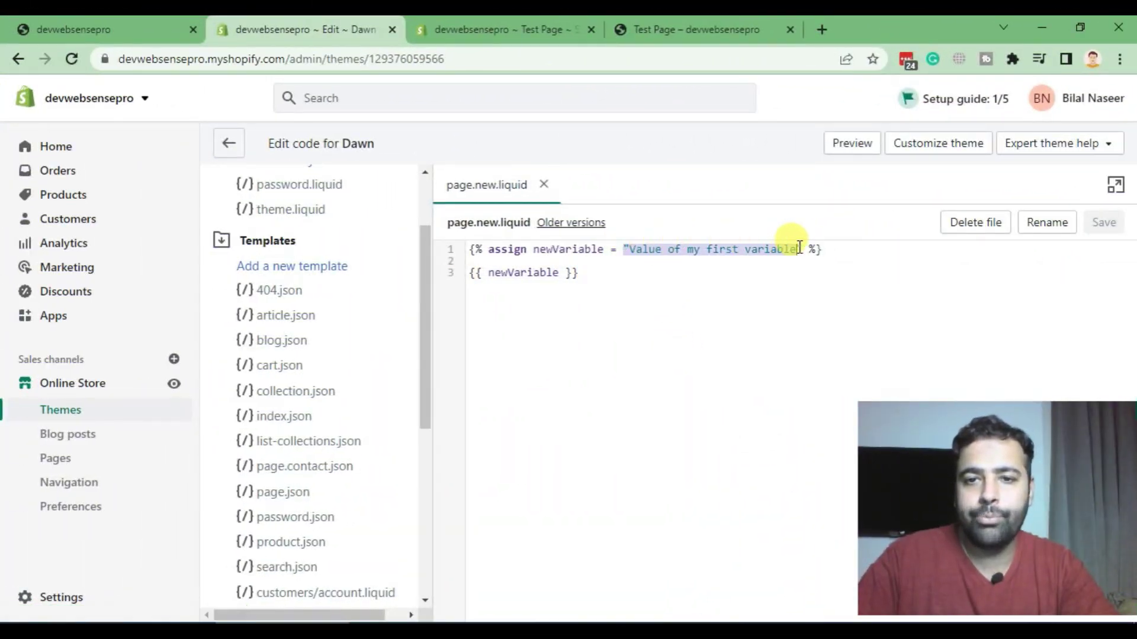
click(691, 250)
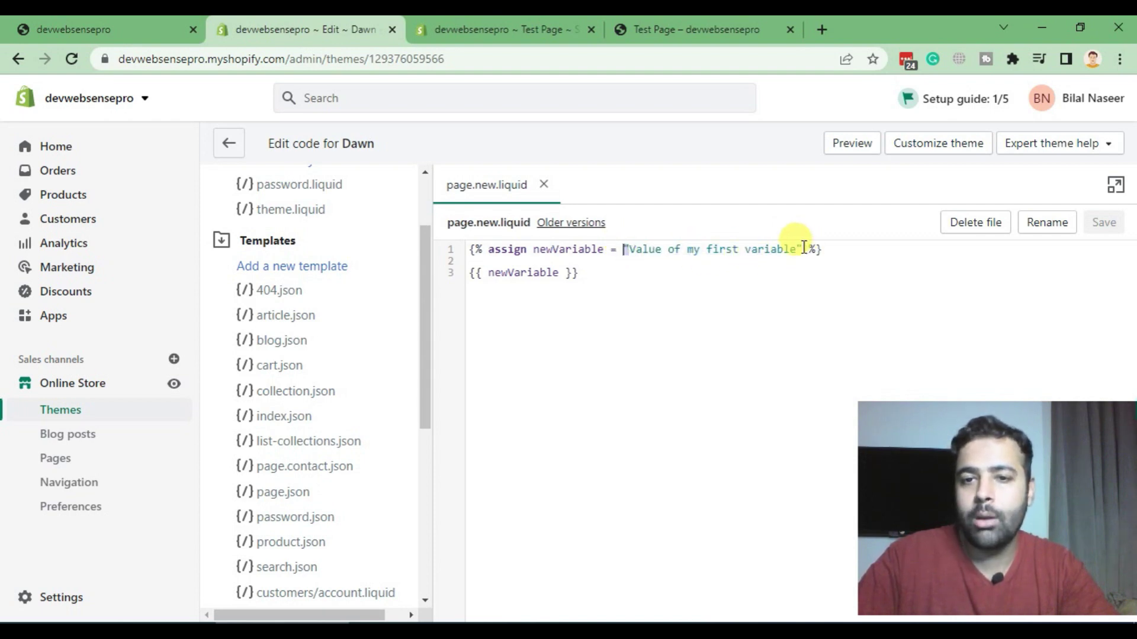
drag(802, 250, 634, 249)
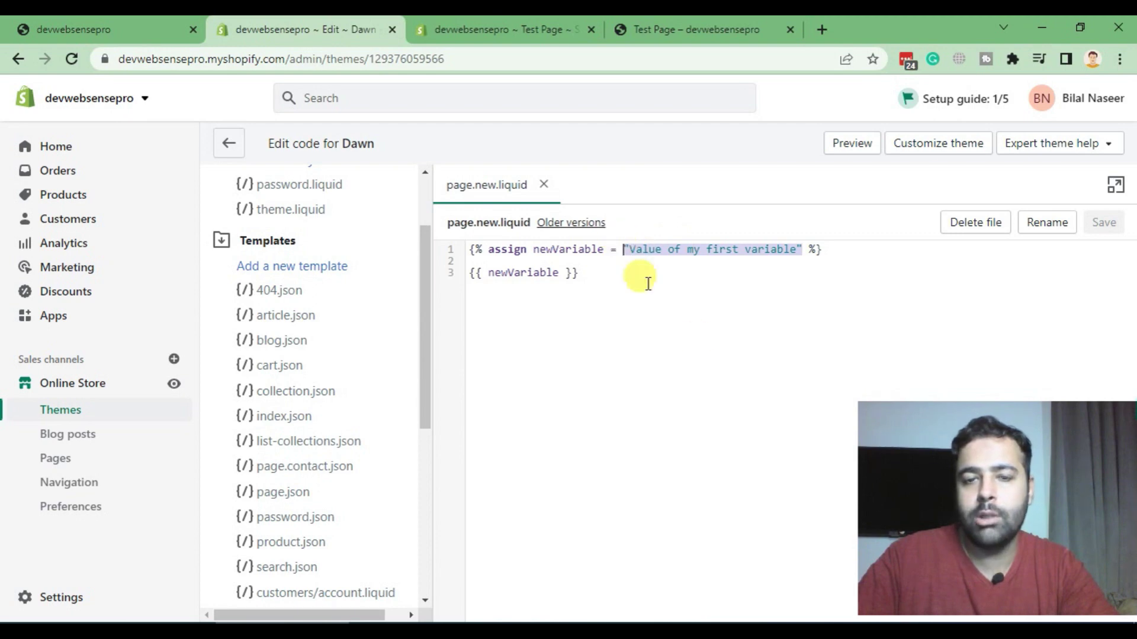
key(BackSpace)
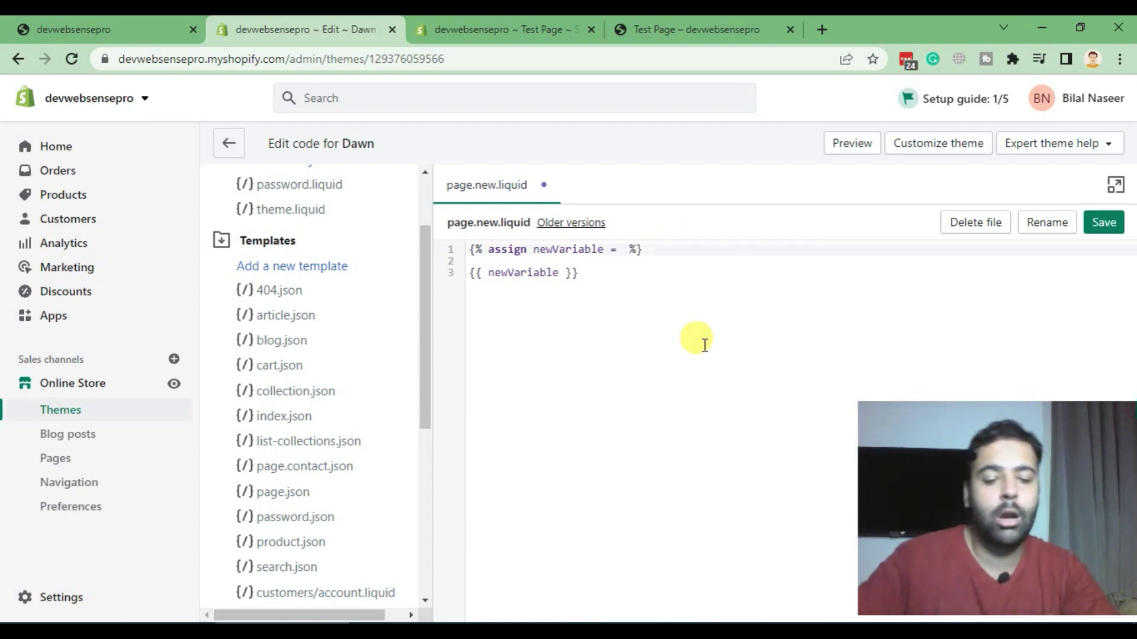
text(6)
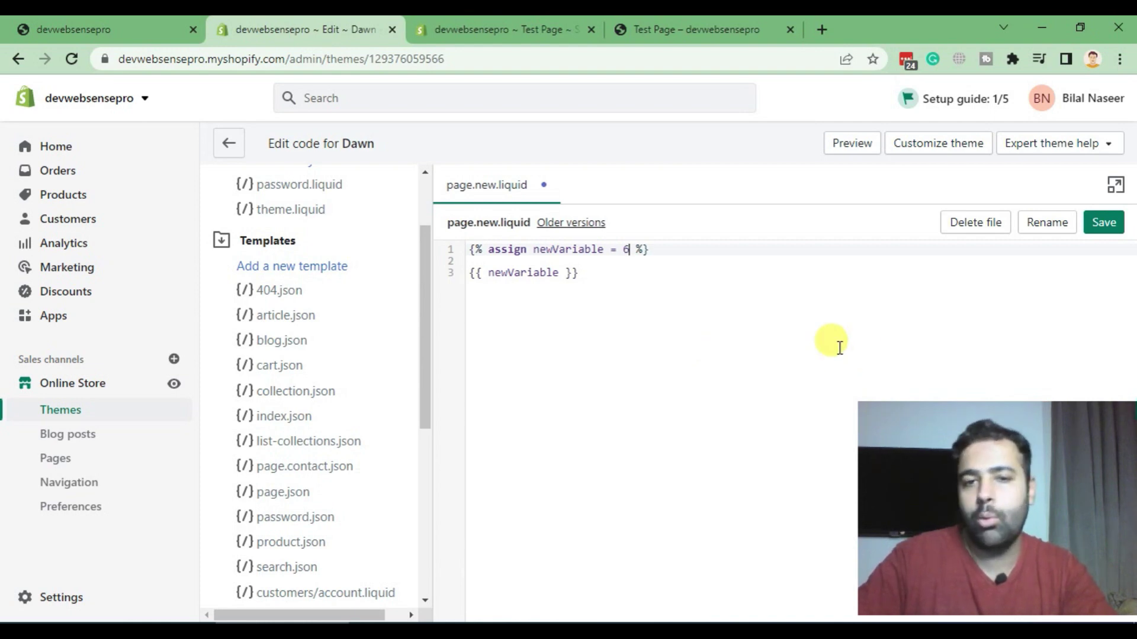
click(1103, 225)
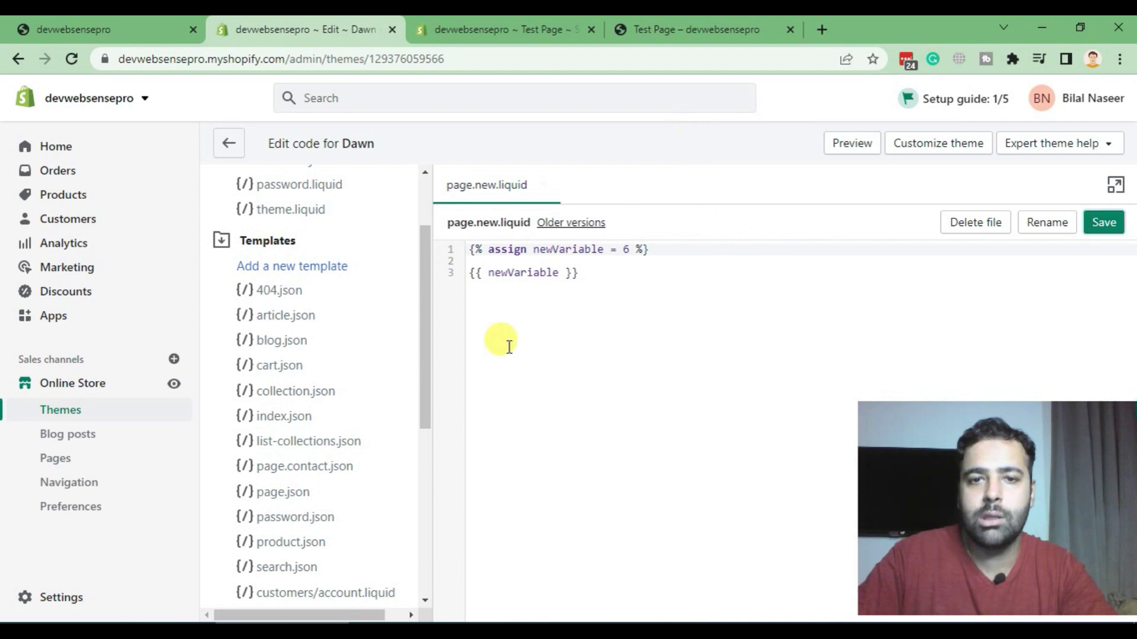
Step: Reload the storefront Test Page to confirm it now displays 6
click(695, 34)
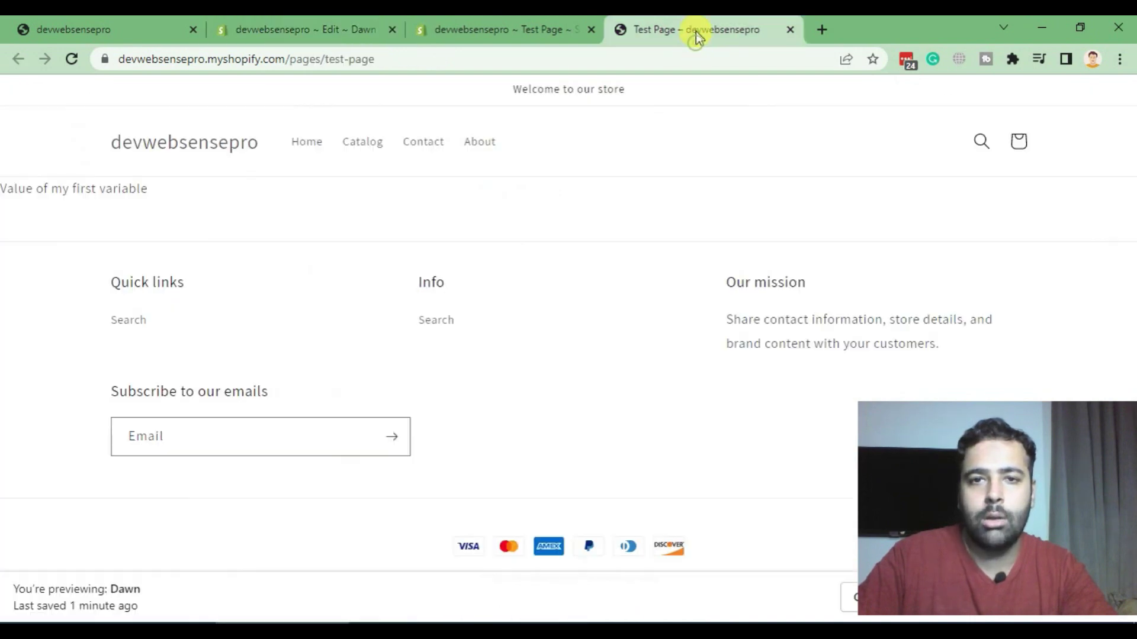
key(F5)
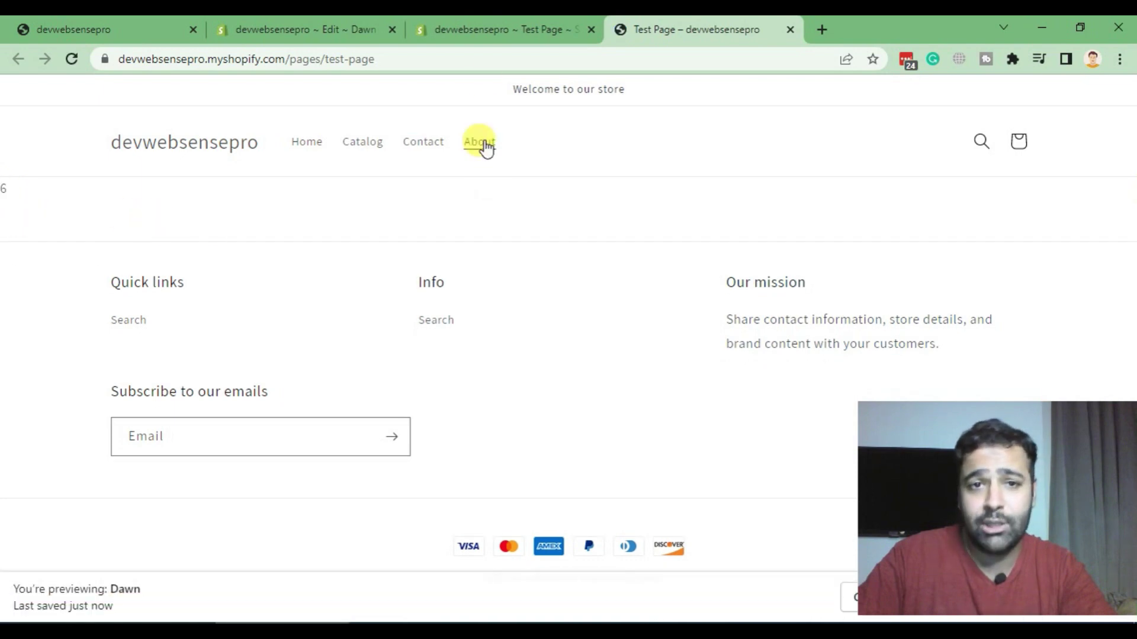
click(482, 32)
click(306, 29)
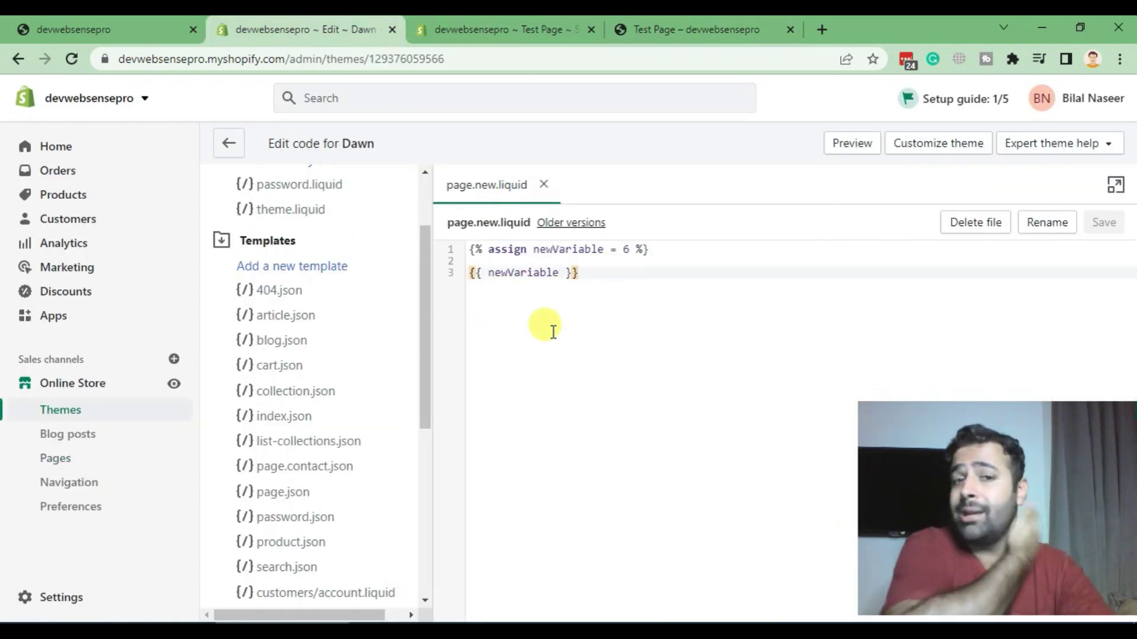
Step: Insert blank lines above the assign tag and inside the HTML comment
key(Up)
key(Up)
key(Return)
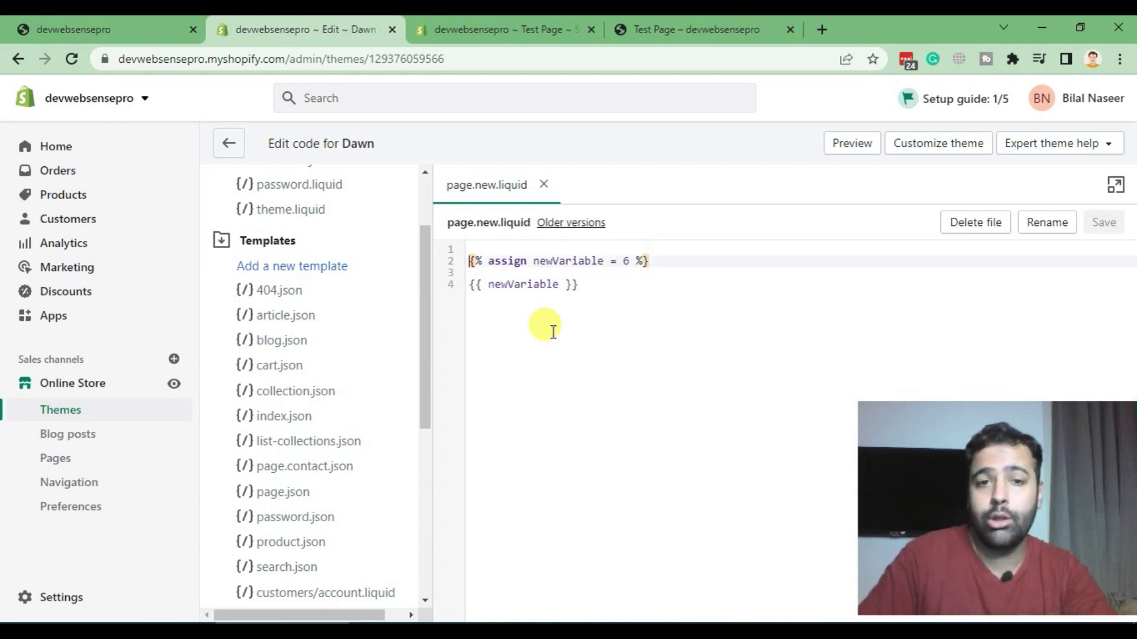
key(Return)
key(Return)
key(Return)
key(Up)
key(Up)
key(Up)
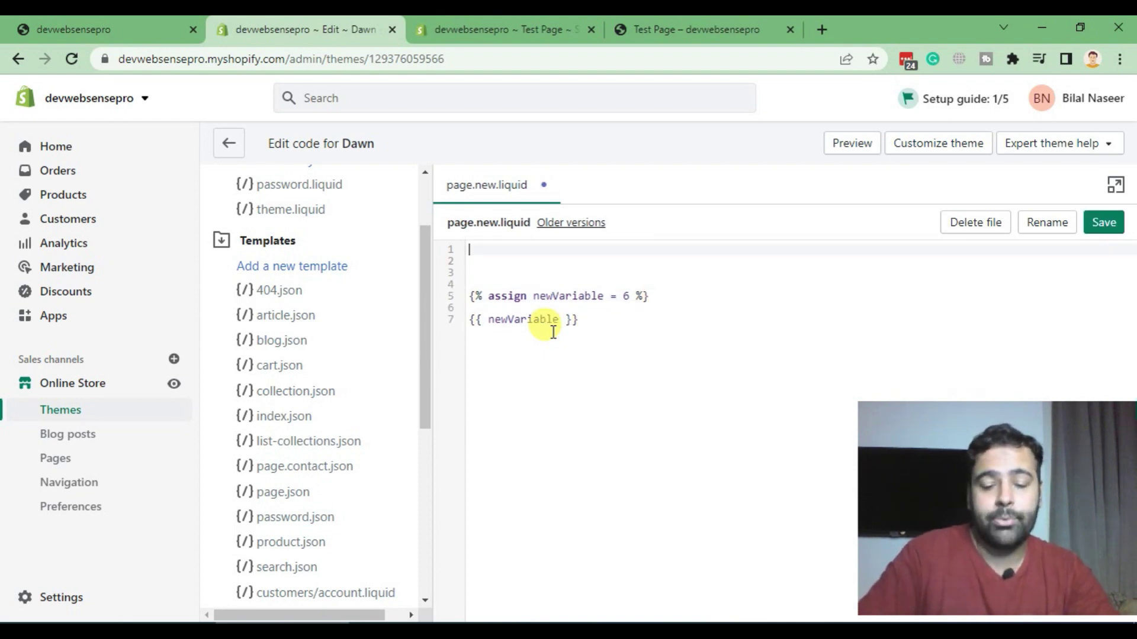
text(!-)
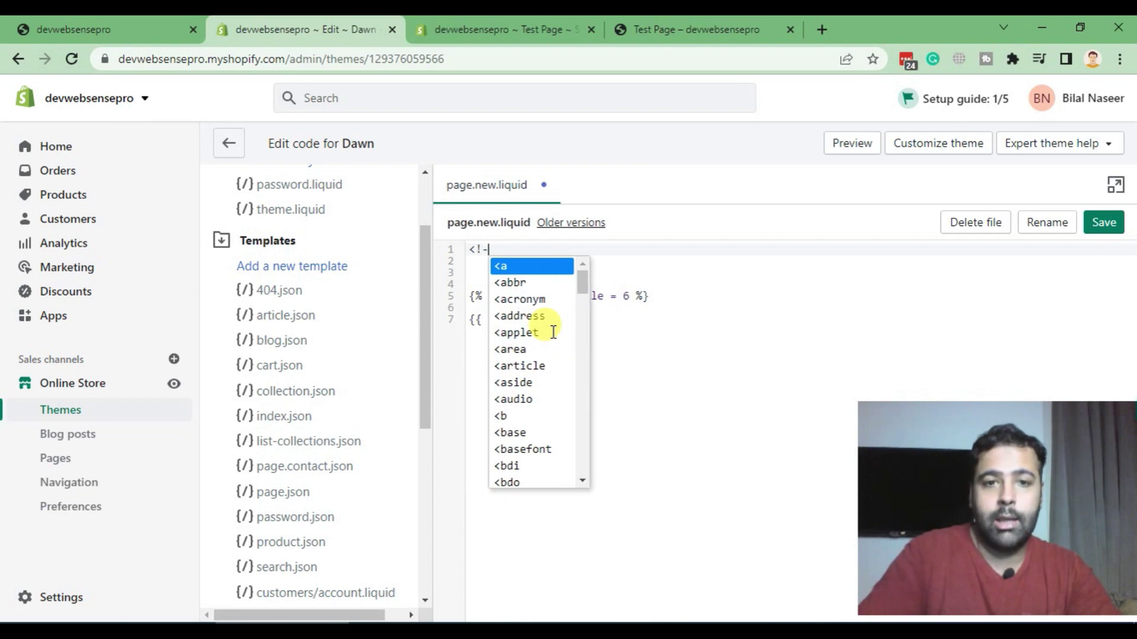
text(- Comment)
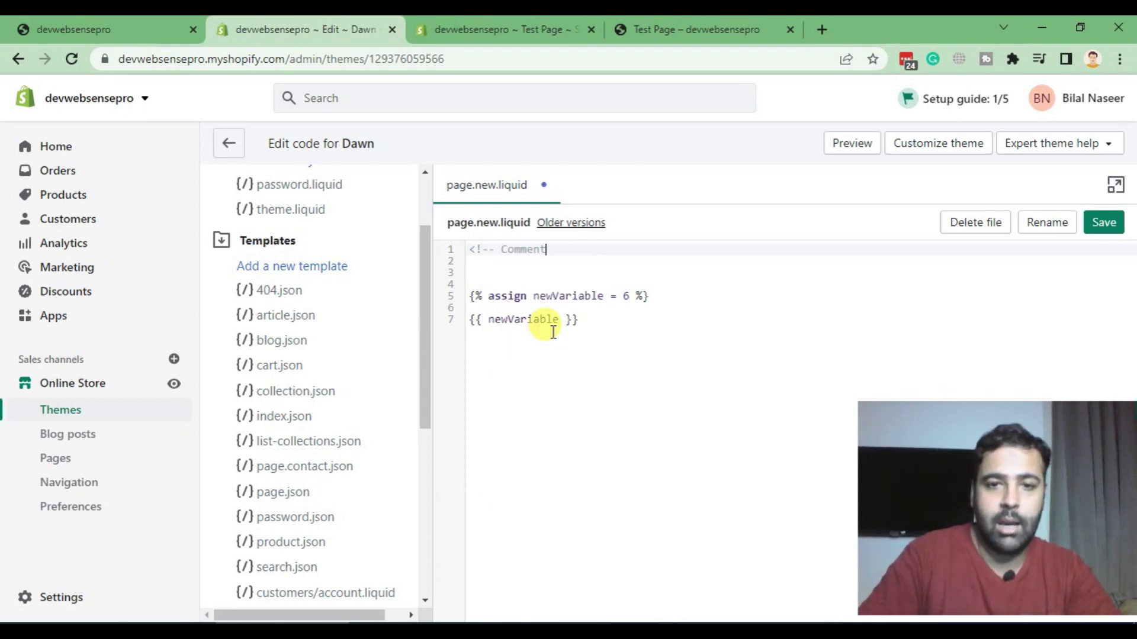
key(Return)
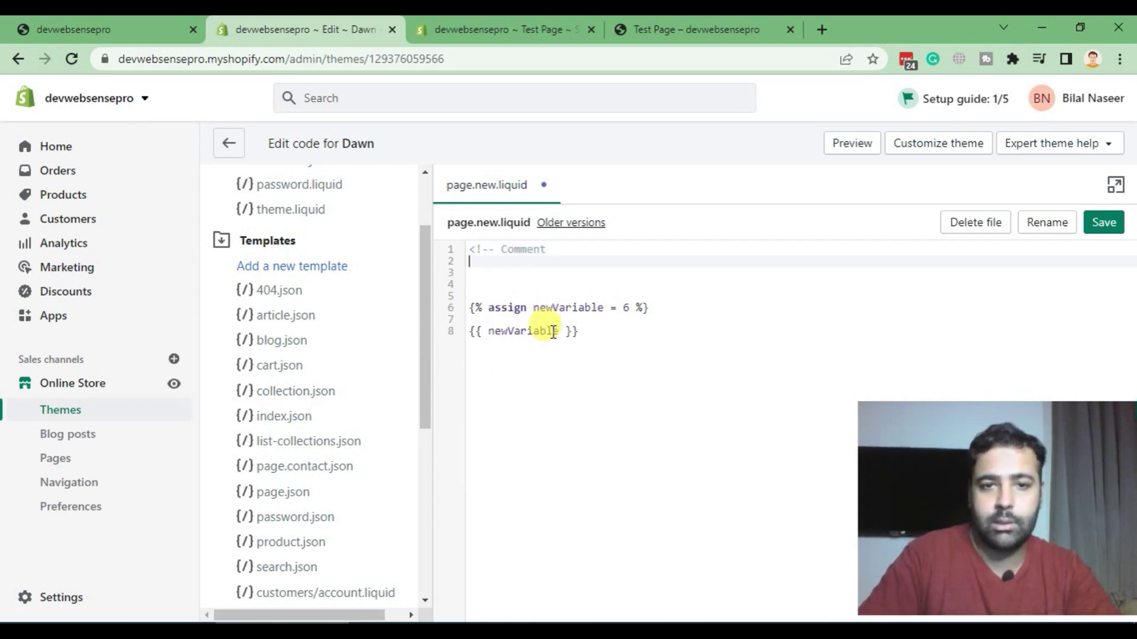
key(Return)
Step: Put 'HTML Comment' on its own line, add blank lines below, and remove the stray /*
key(Up)
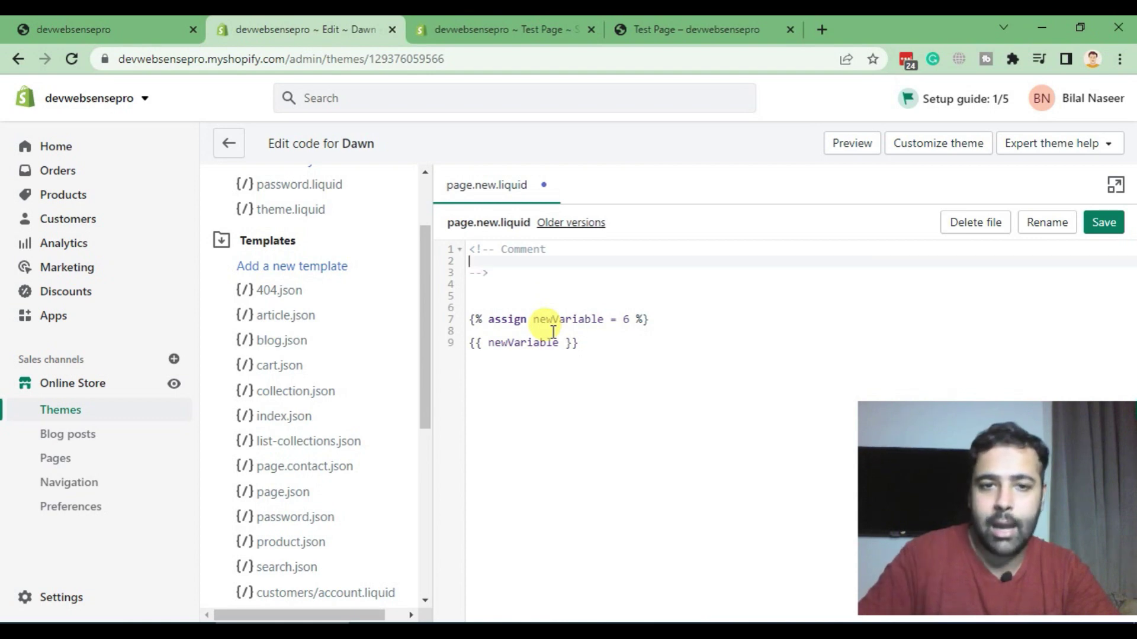
key(Up)
key(Right)
key(Right)
key(Right)
key(Right)
key(Return)
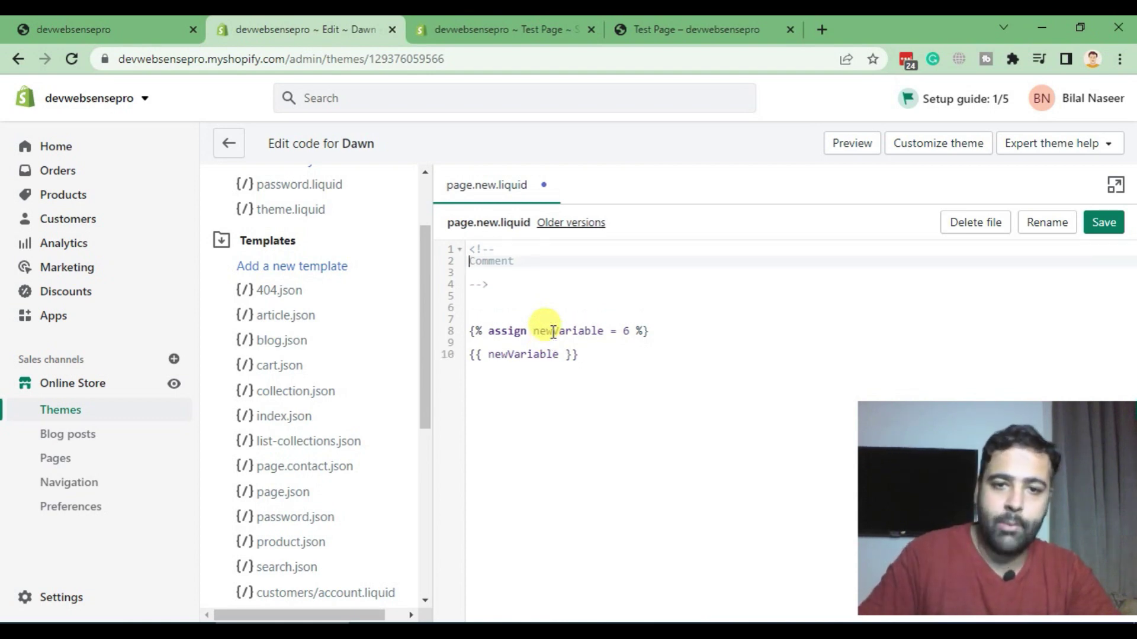
key(Return)
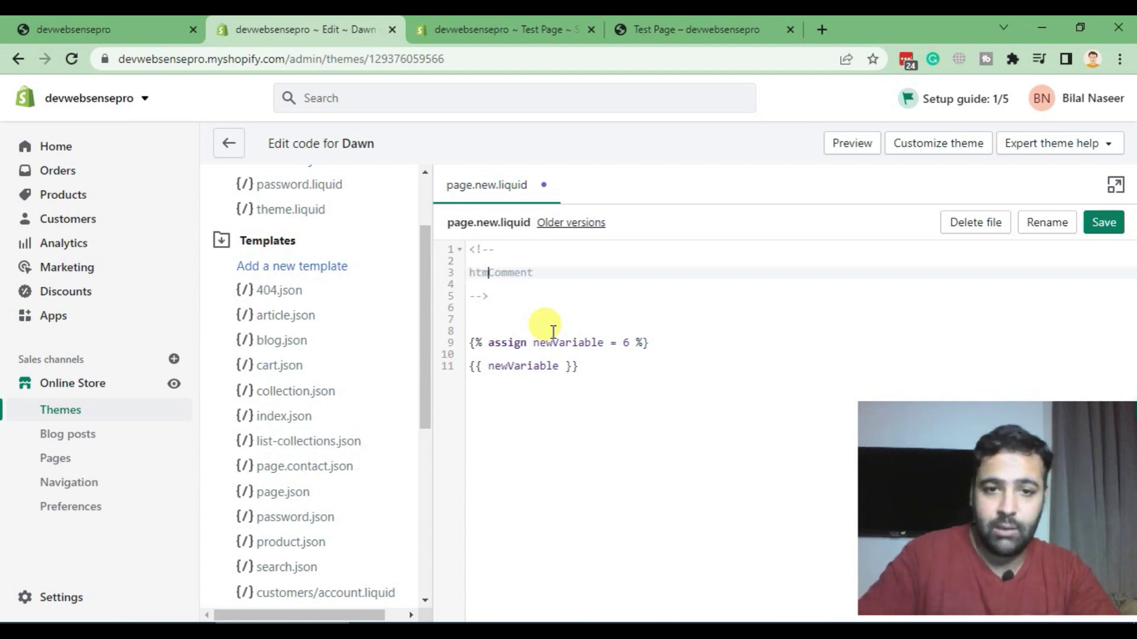
key(Down)
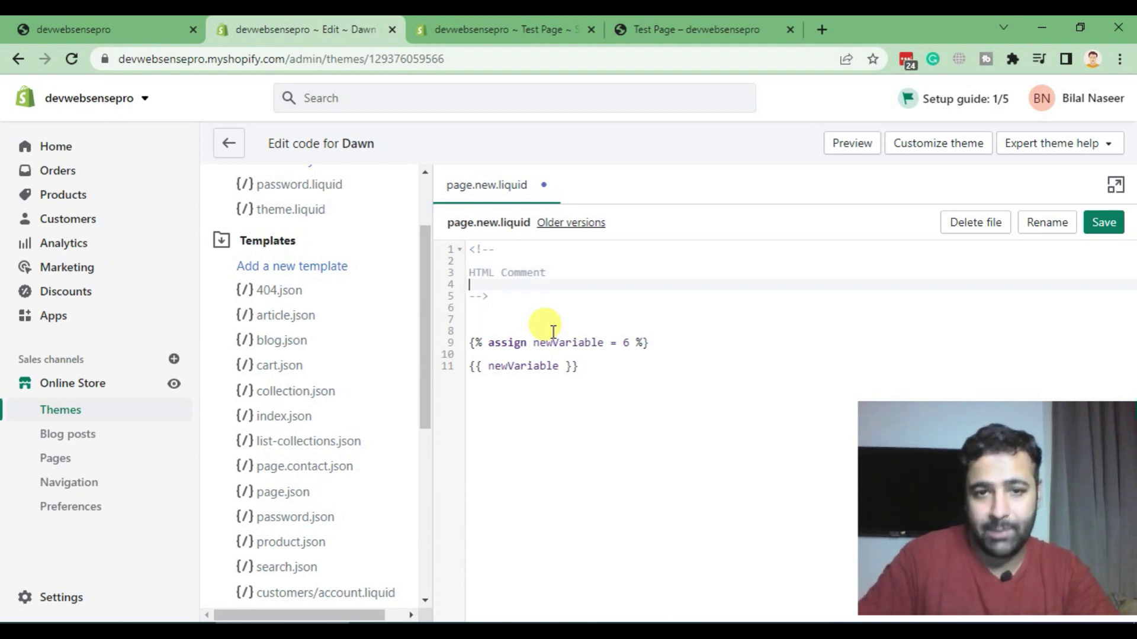
key(Down)
key(Down)
key(Return)
key(Return)
key(Up)
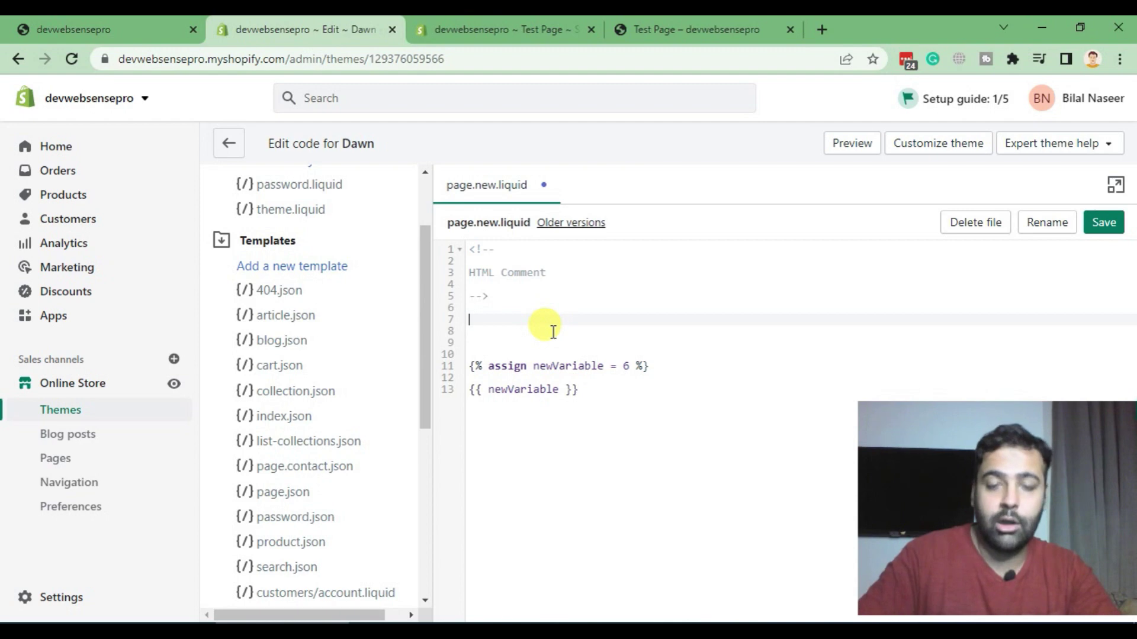
text(*)
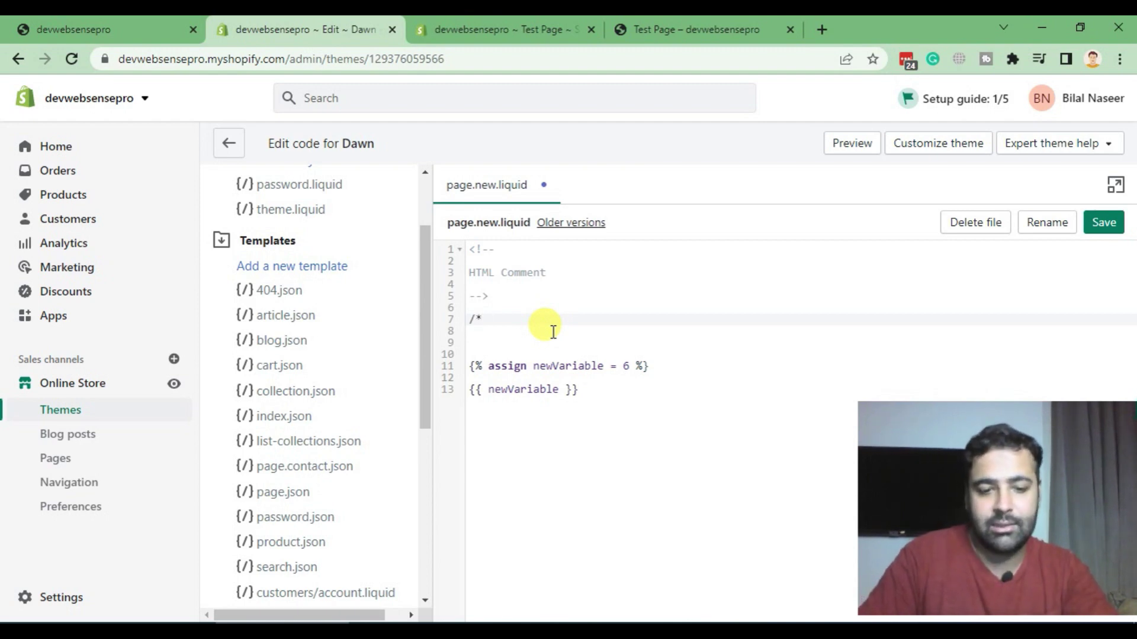
key(shift+Home)
key(BackSpace)
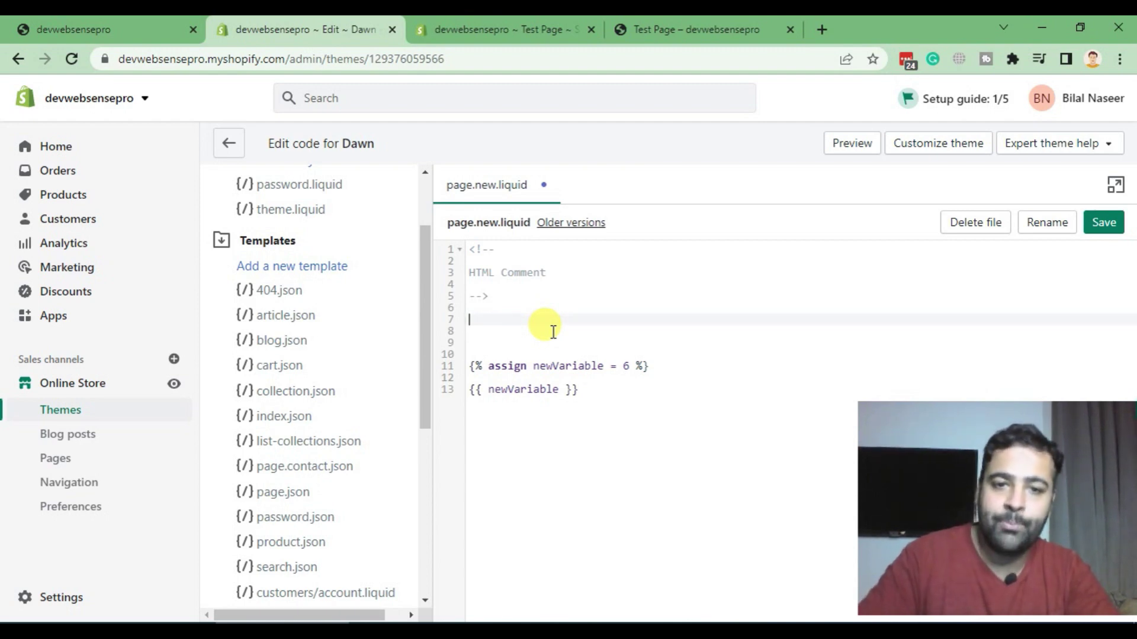
Step: Copy the {% comment %} tag below {{ newVariable }} to form the closing endcomment tag
key(Down)
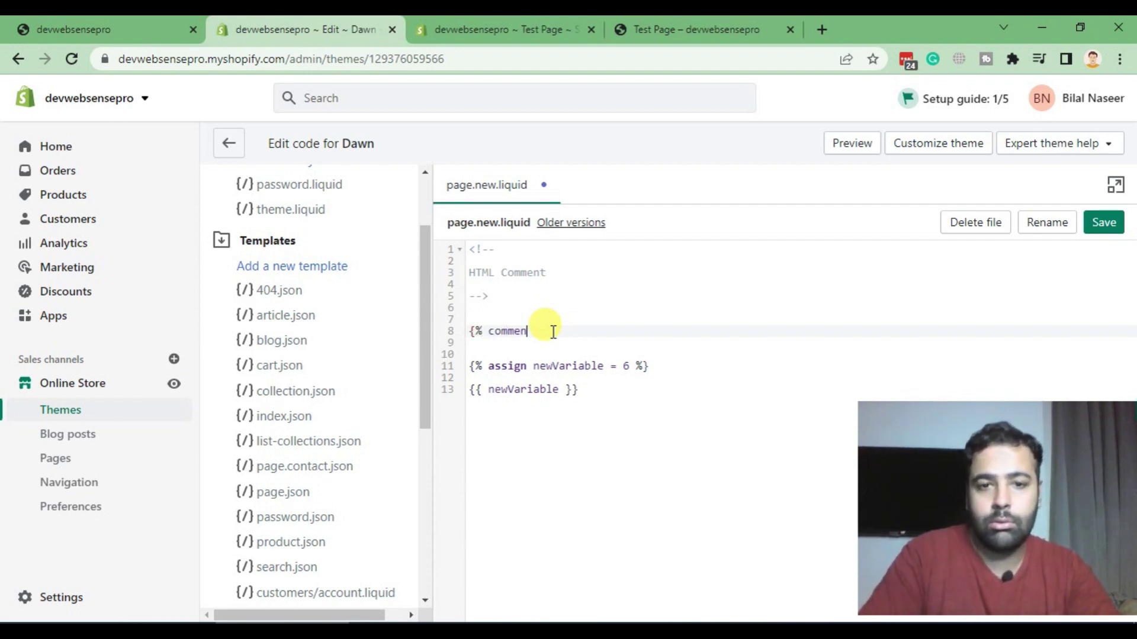
text(t %)
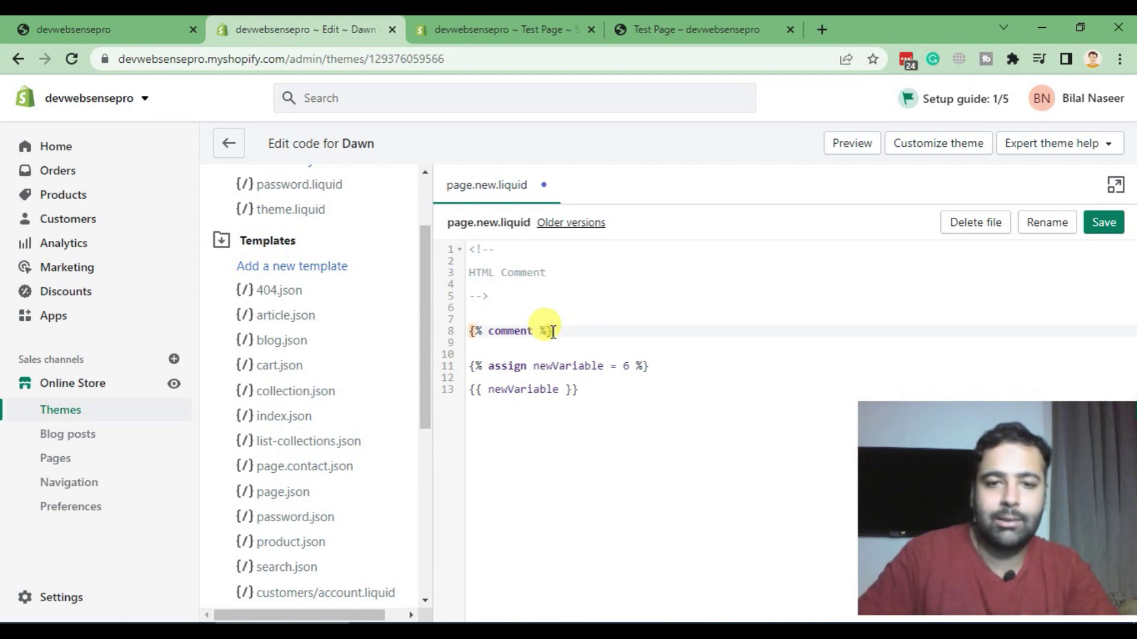
key(Down)
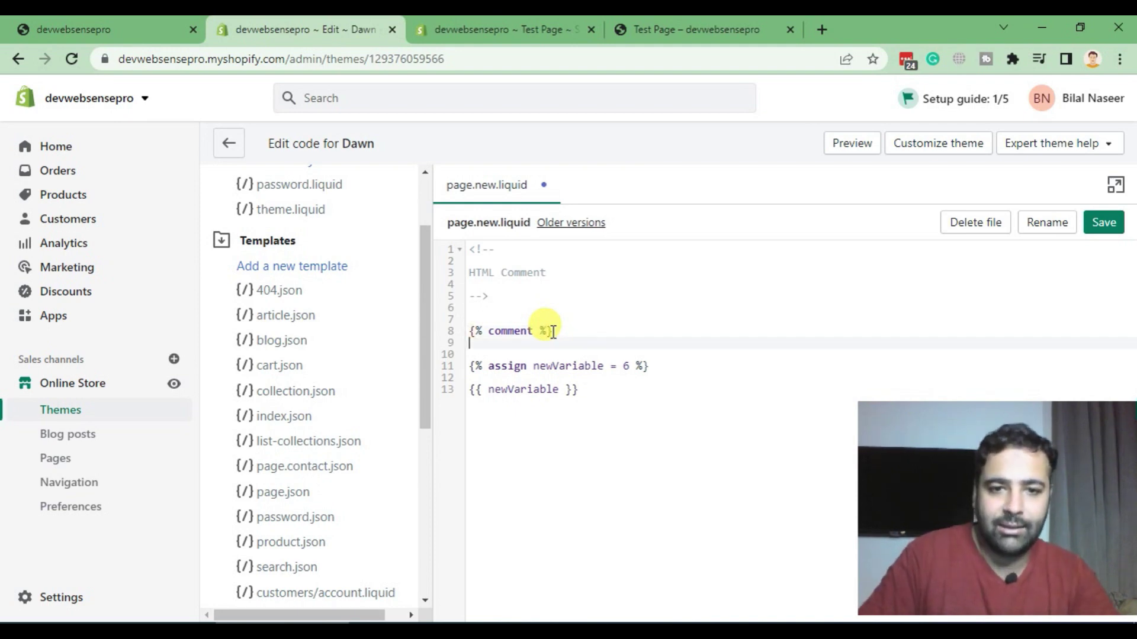
key(Up)
key(shift+Home)
key(ctrl+c)
key(Down)
key(Down)
key(Down)
key(Down)
key(Down)
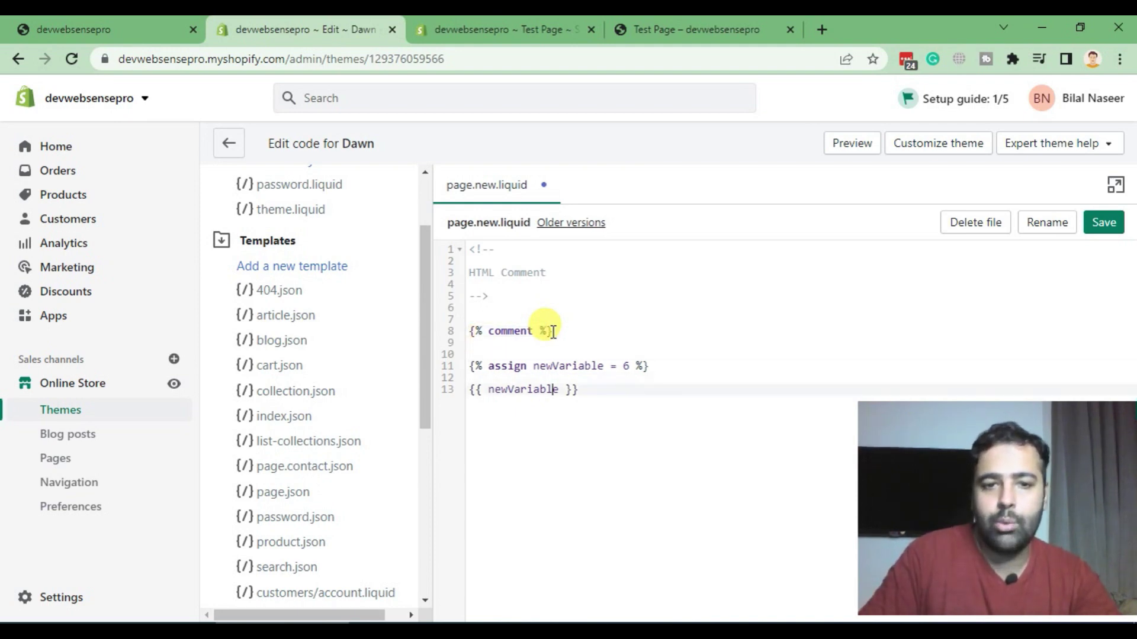
key(End)
key(Return)
key(Return)
key(ctrl+v)
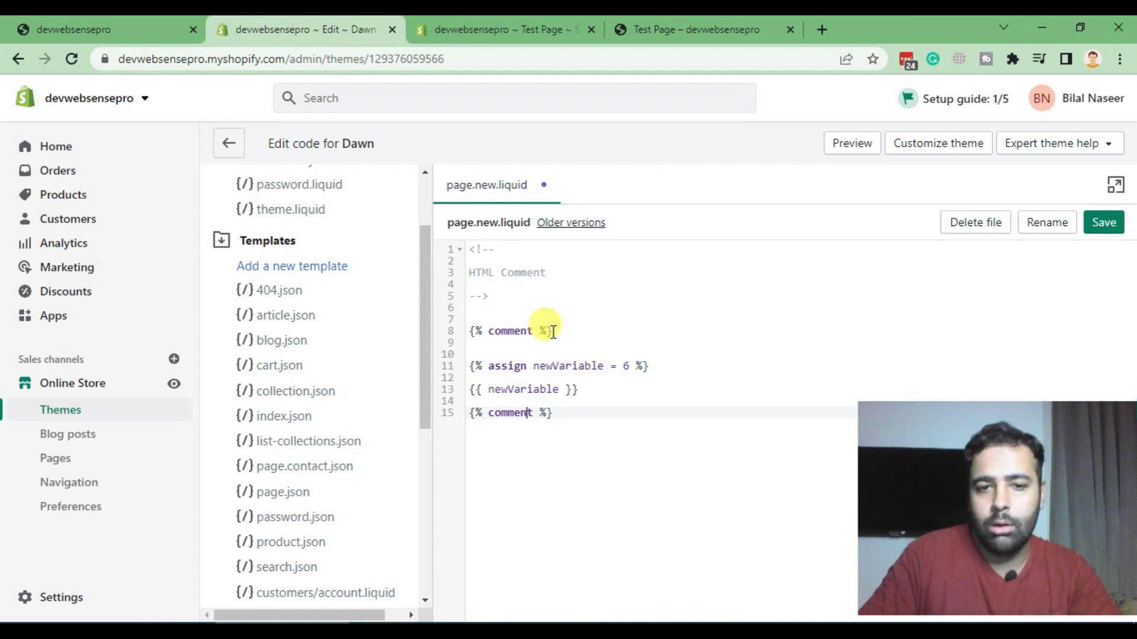
key(Left)
key(Left)
text(end)
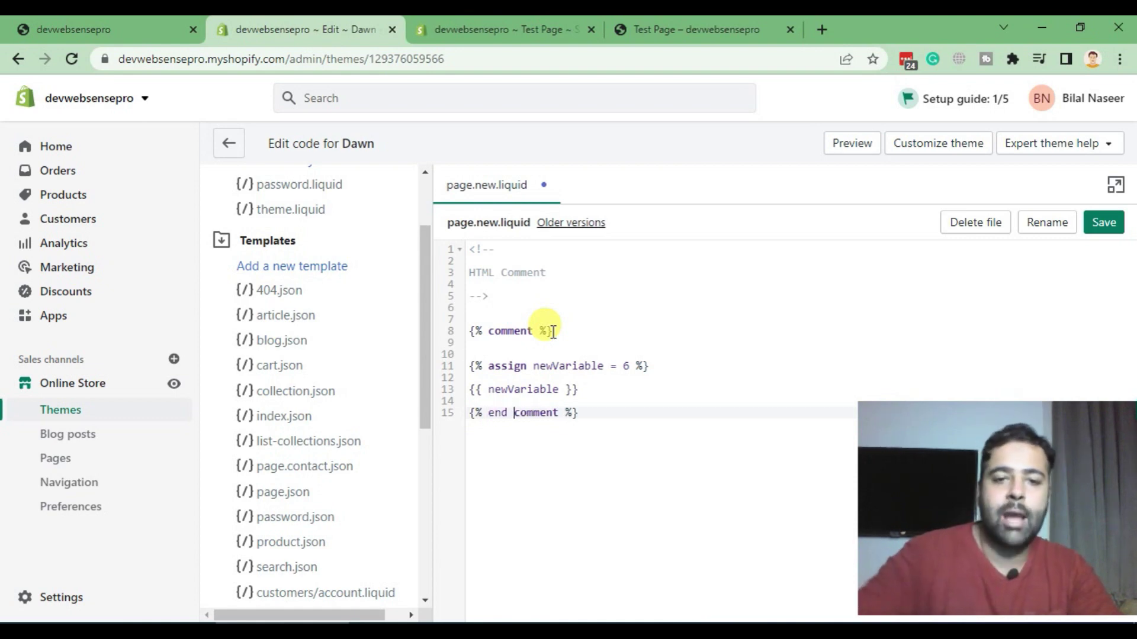
Step: Select the assign and output lines to check they sit inside the comment block
drag(552, 330, 469, 331)
mouse_move(595, 390)
mouse_down()
mouse_move(451, 363)
mouse_move(470, 373)
mouse_up()
click(607, 388)
drag(606, 388, 616, 373)
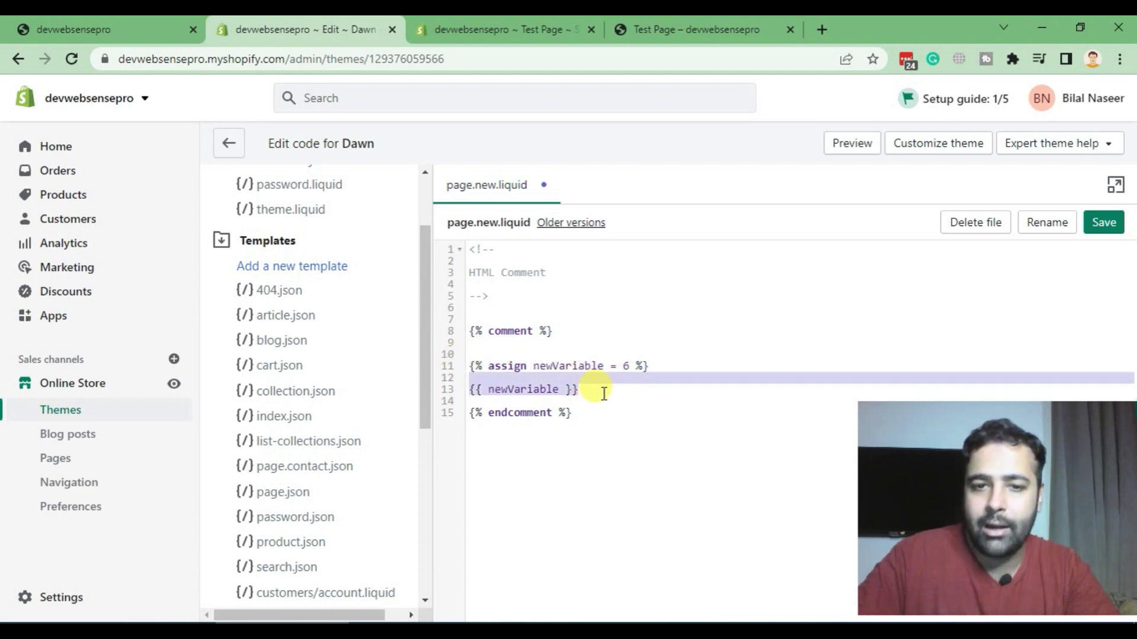
click(601, 387)
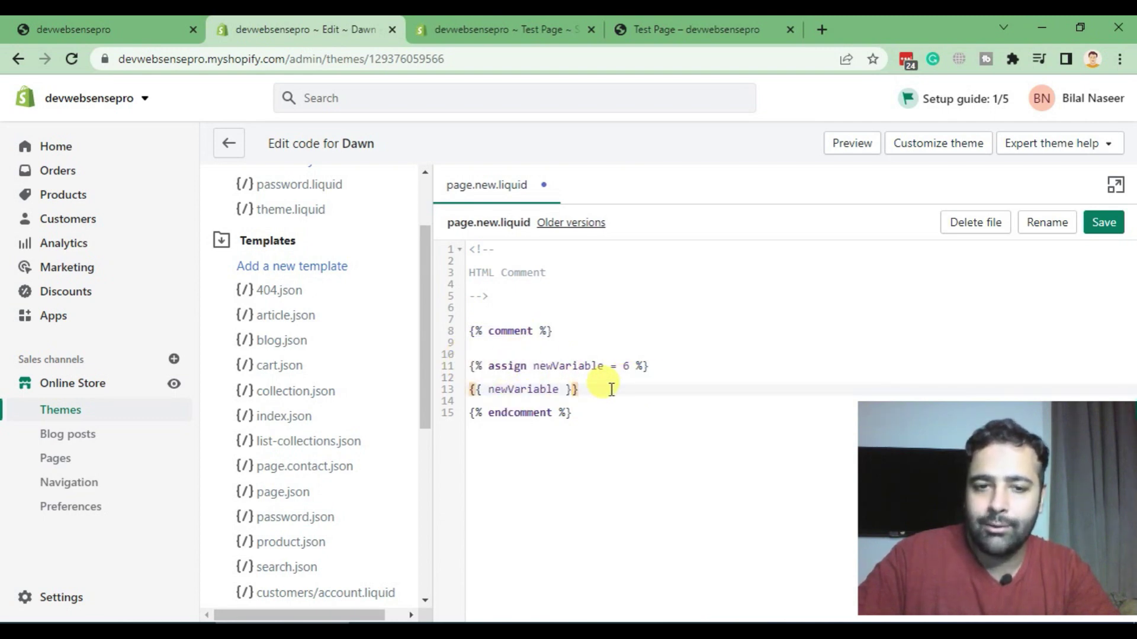
drag(609, 387, 490, 363)
click(586, 388)
click(480, 365)
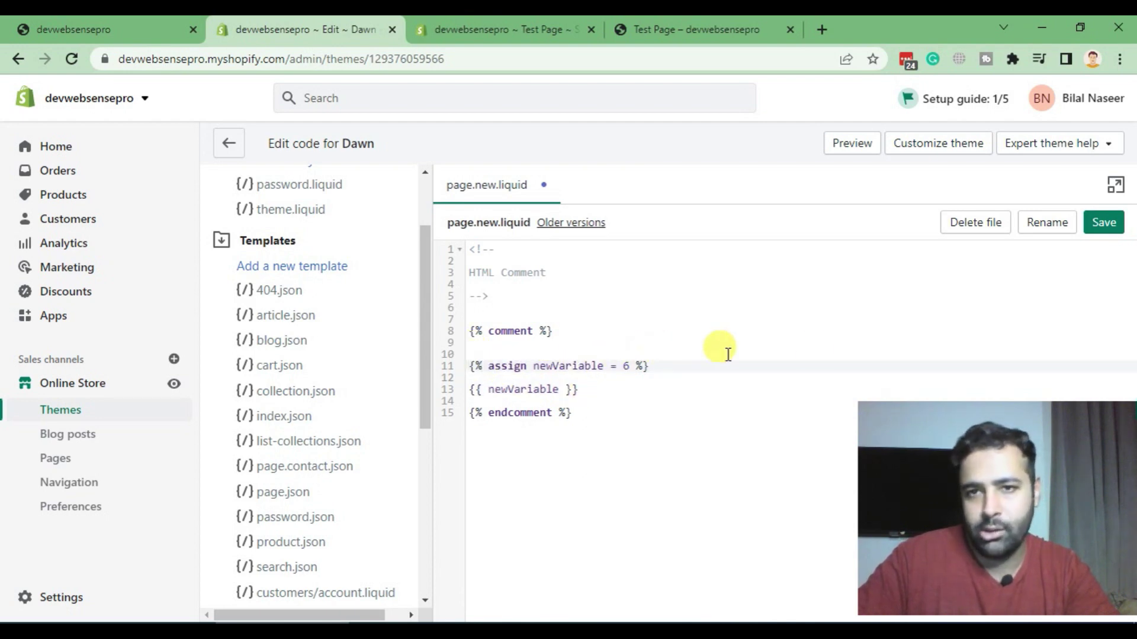
Step: Save the Liquid comment change and reload the storefront Test Page, which no longer shows 6
click(1105, 227)
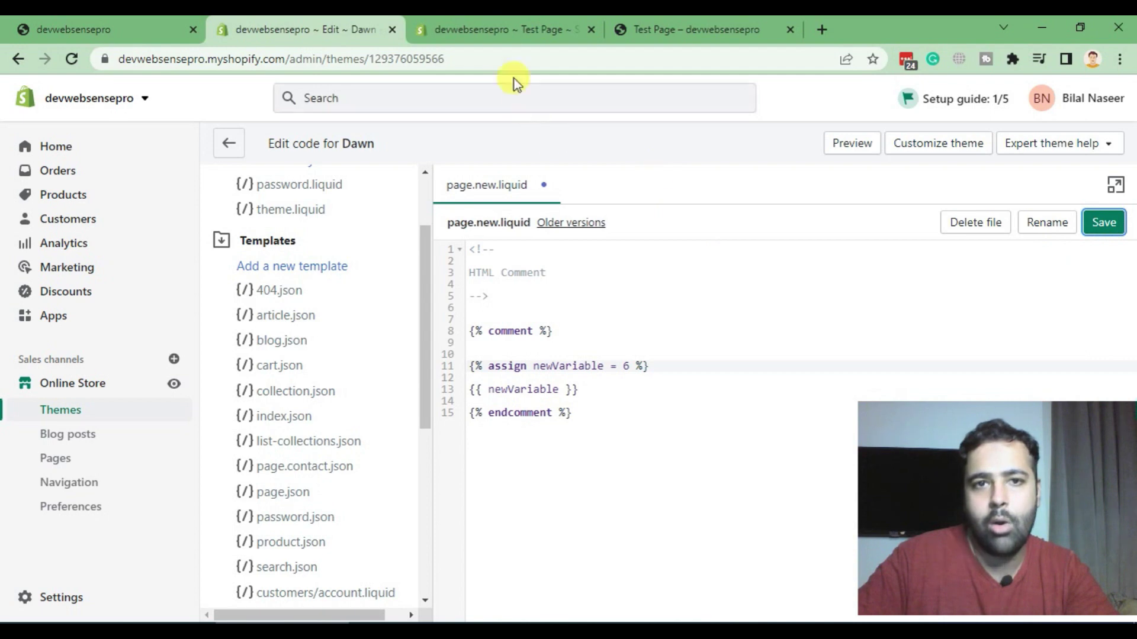
click(509, 32)
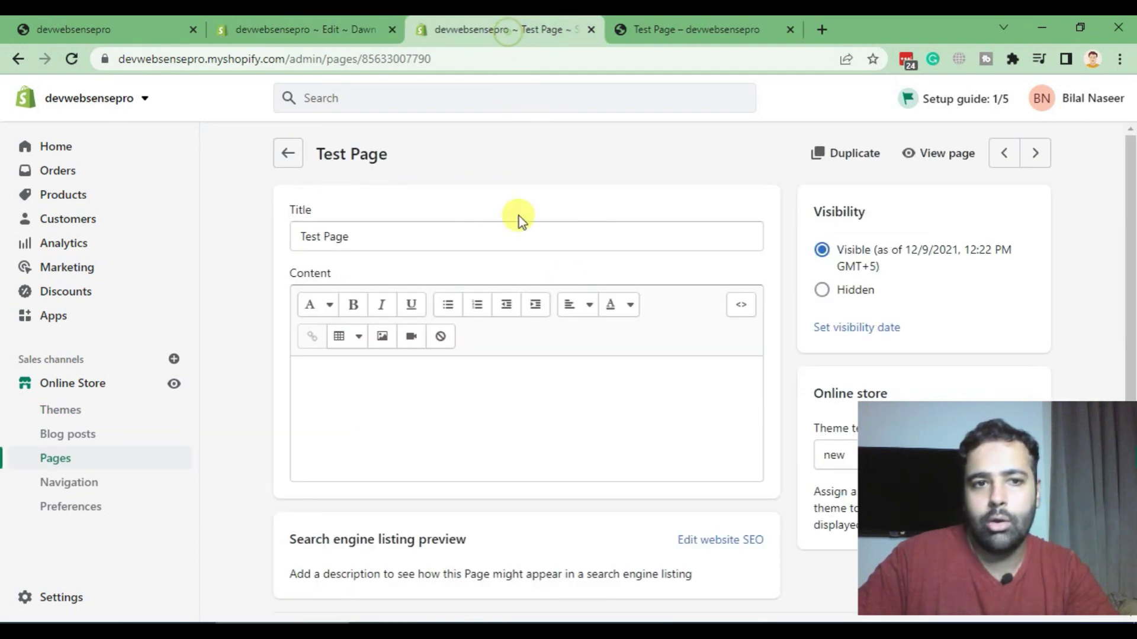
click(635, 27)
key(F5)
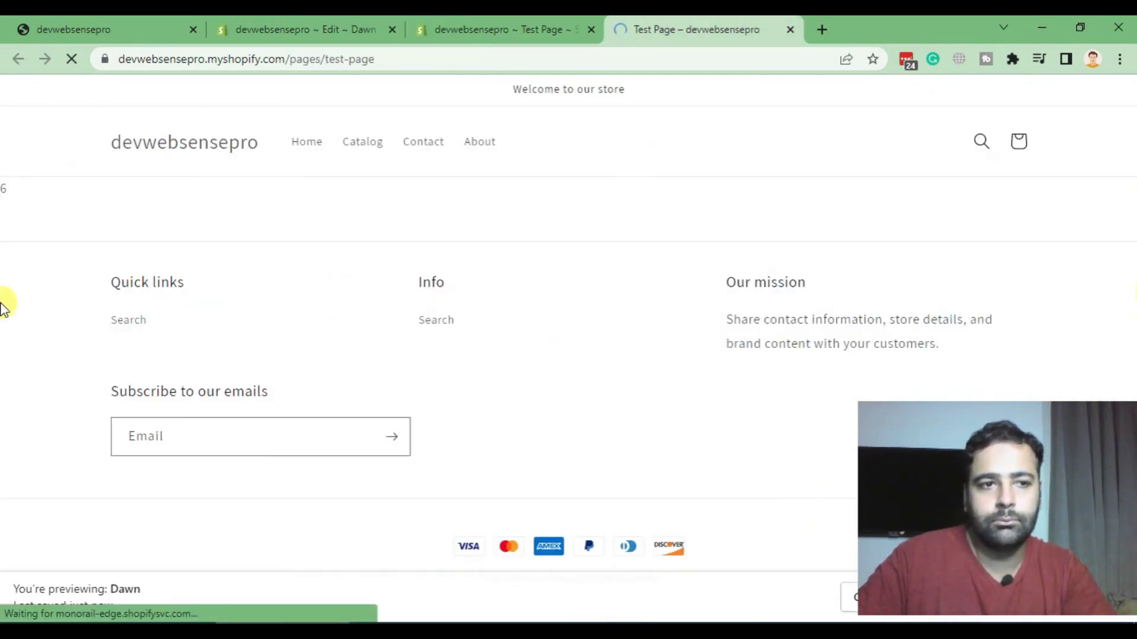
click(14, 195)
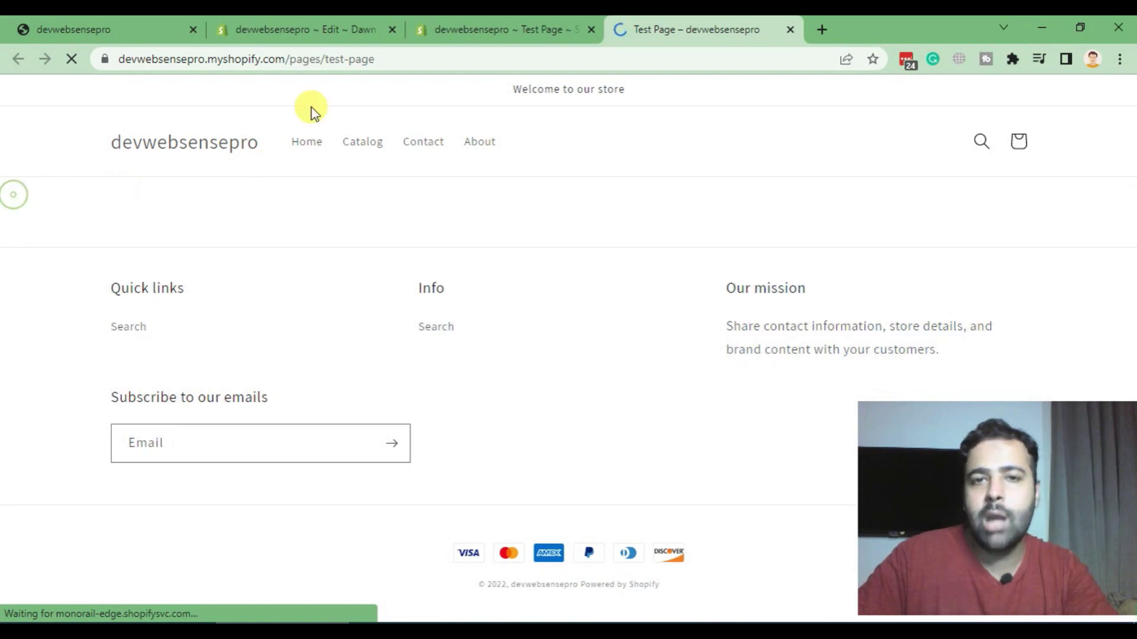
click(330, 26)
click(579, 355)
text(asdasdf)
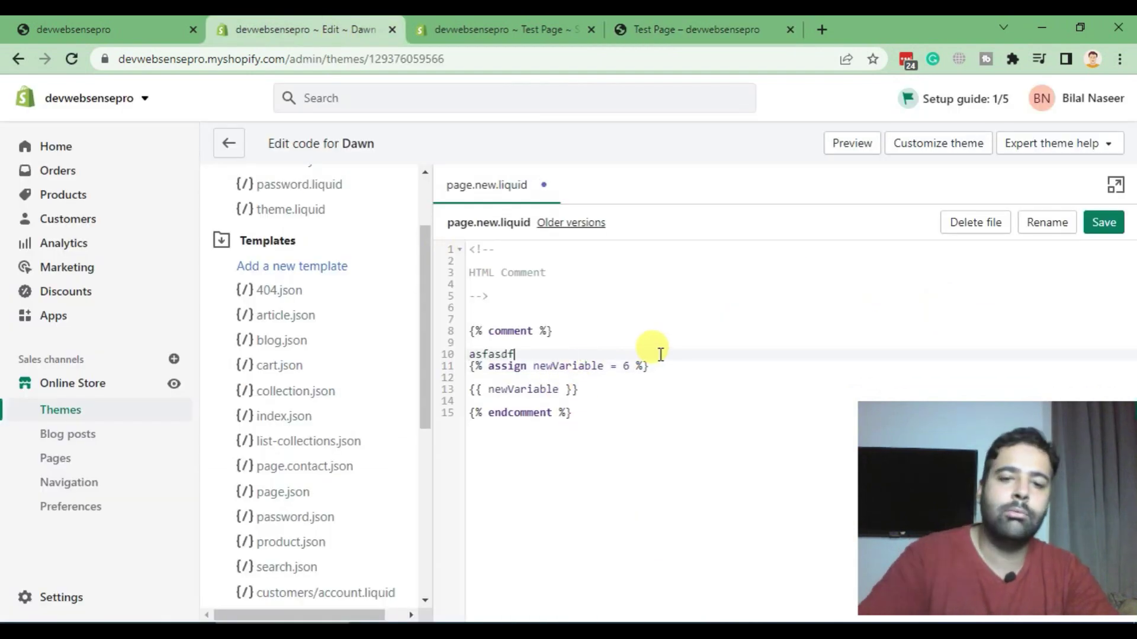
Step: Add 'Testing comments,' inside the Liquid comment, save, and reload the storefront Test Page
key(shift+Home)
text(Test)
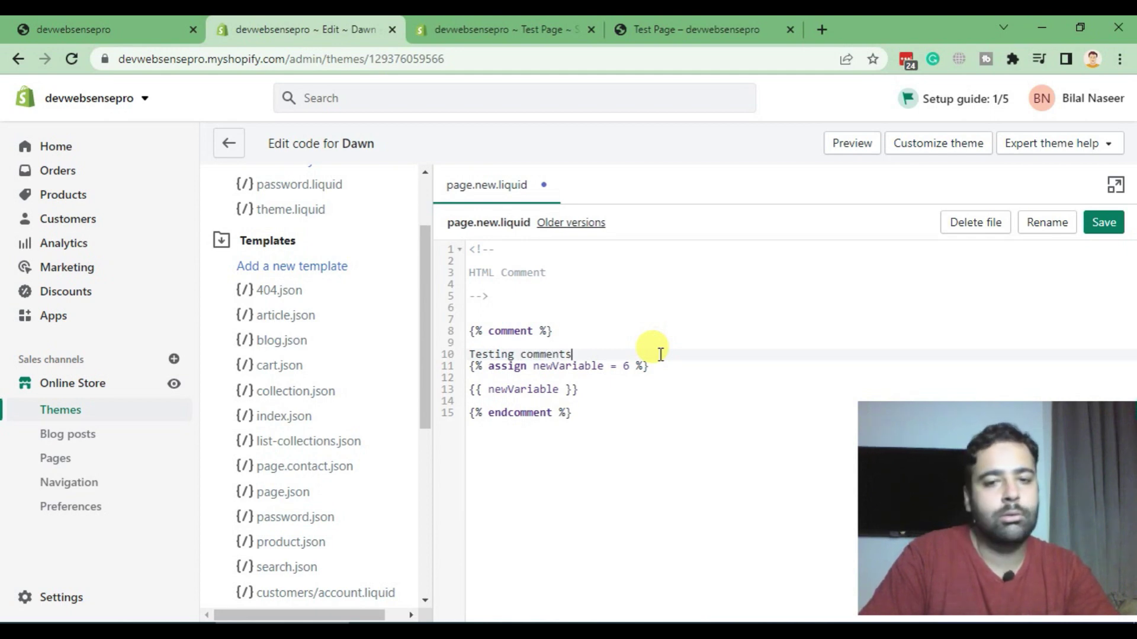
text(,)
key(Return)
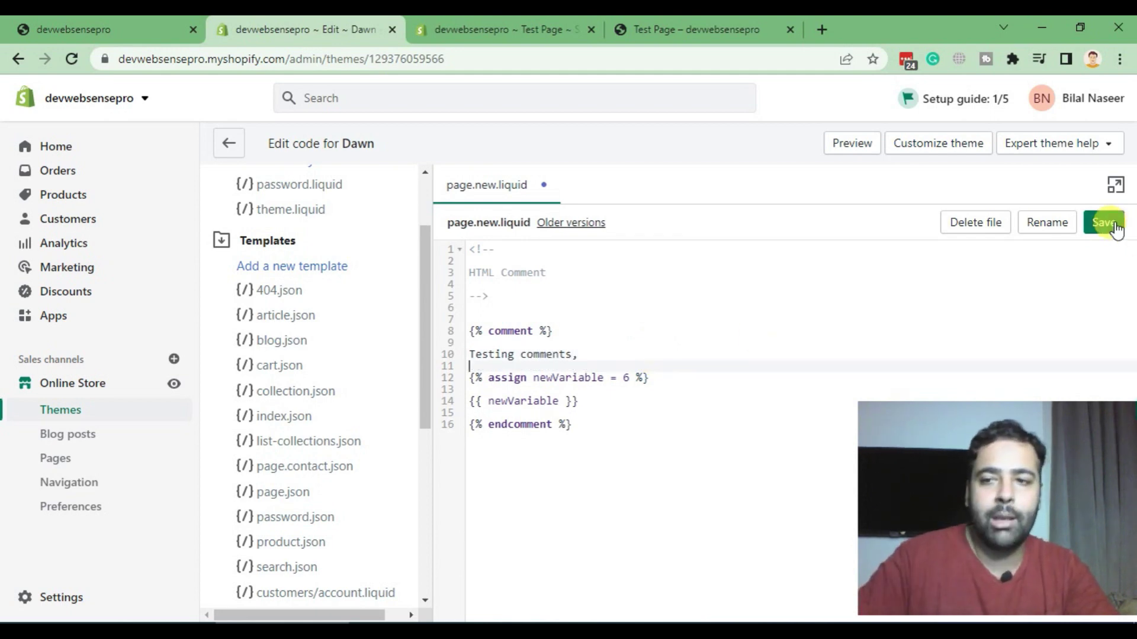
click(1105, 223)
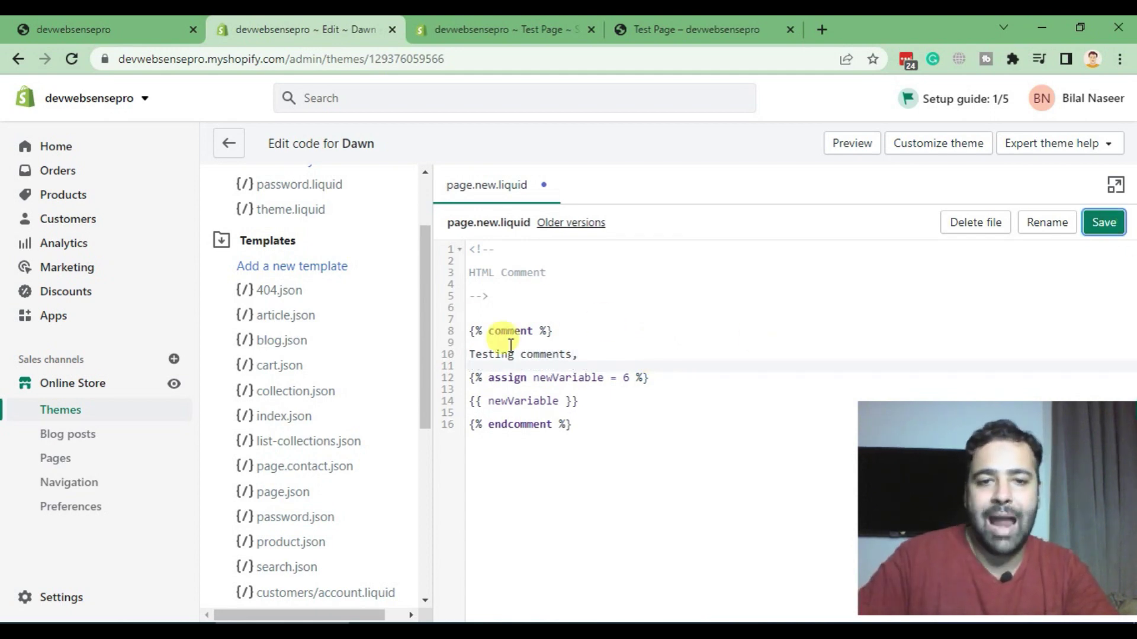
click(667, 28)
key(F5)
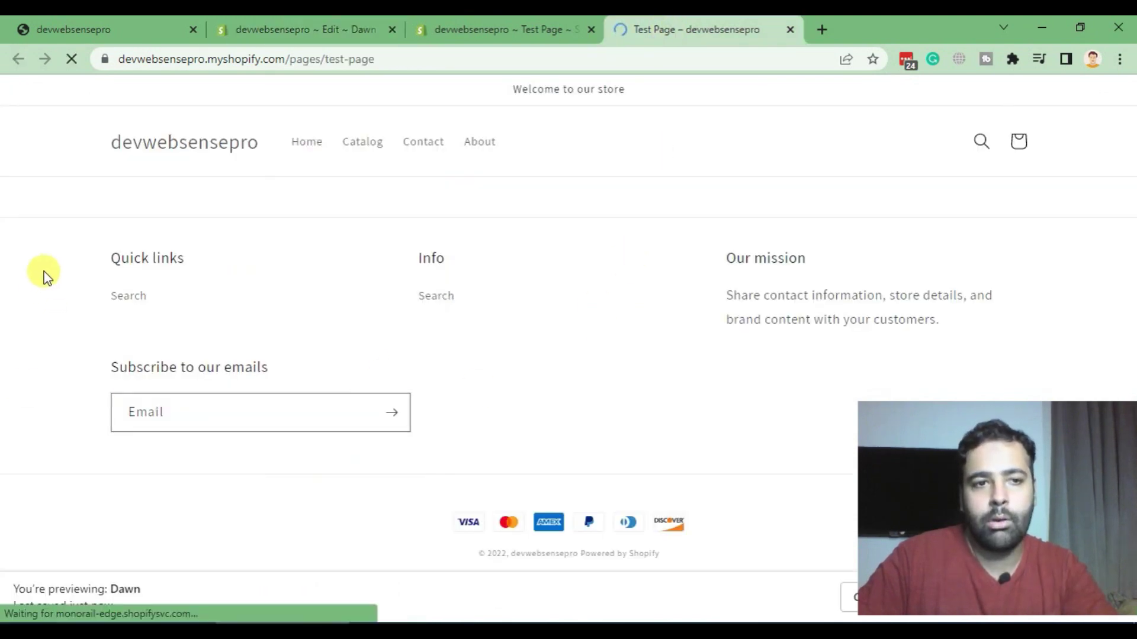
Step: Back in the code editor, select the comment block lines to review them
click(139, 25)
click(481, 27)
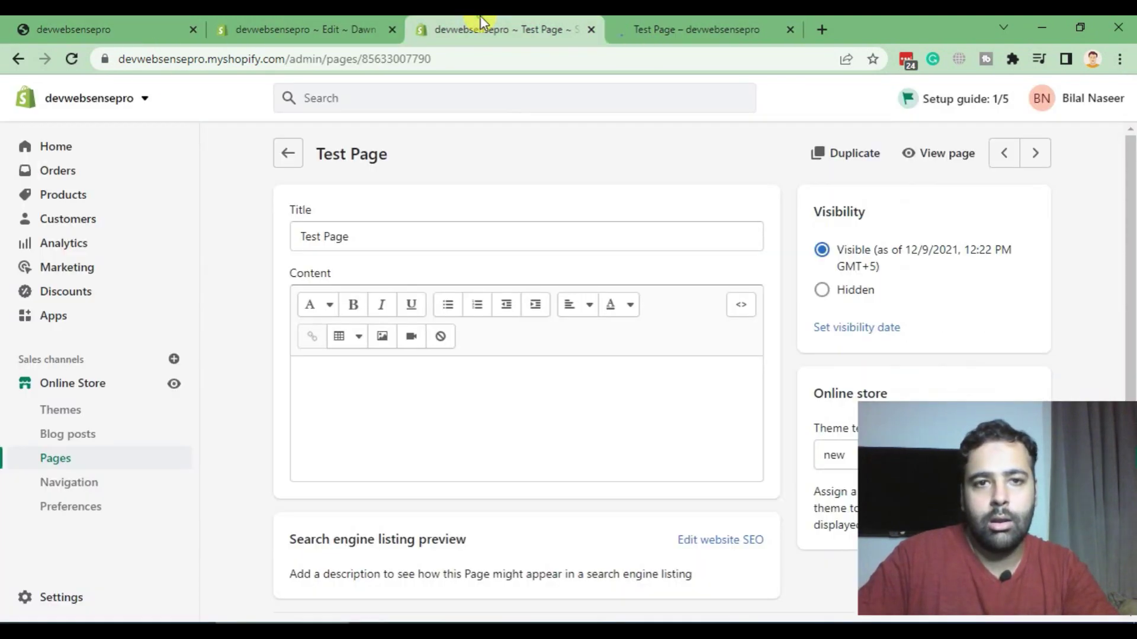
click(355, 26)
click(524, 367)
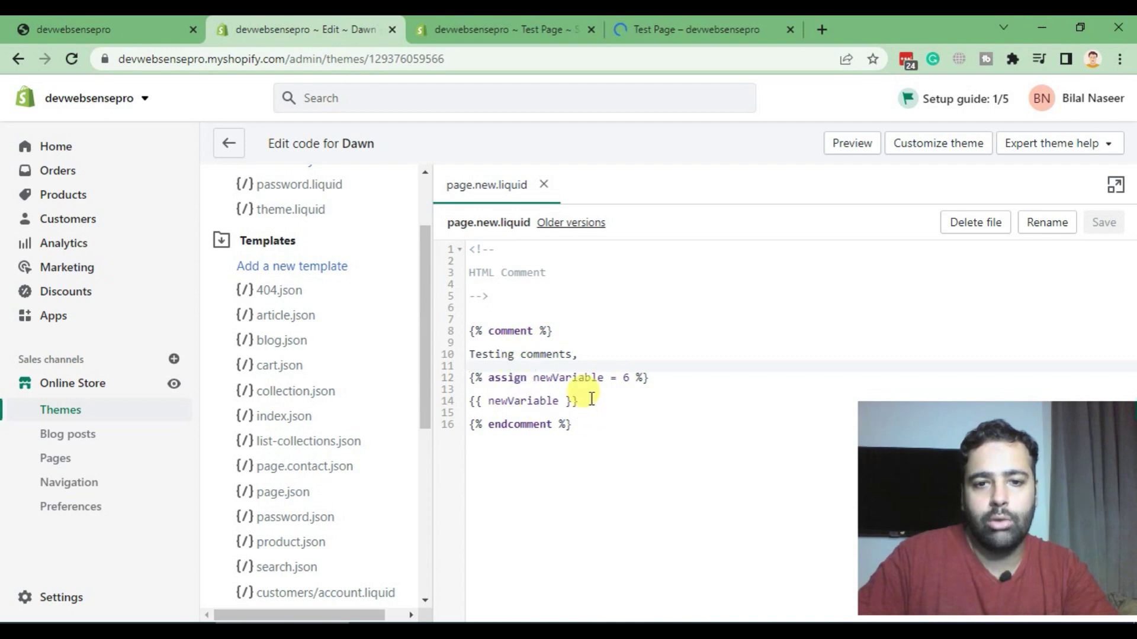
drag(591, 354, 461, 331)
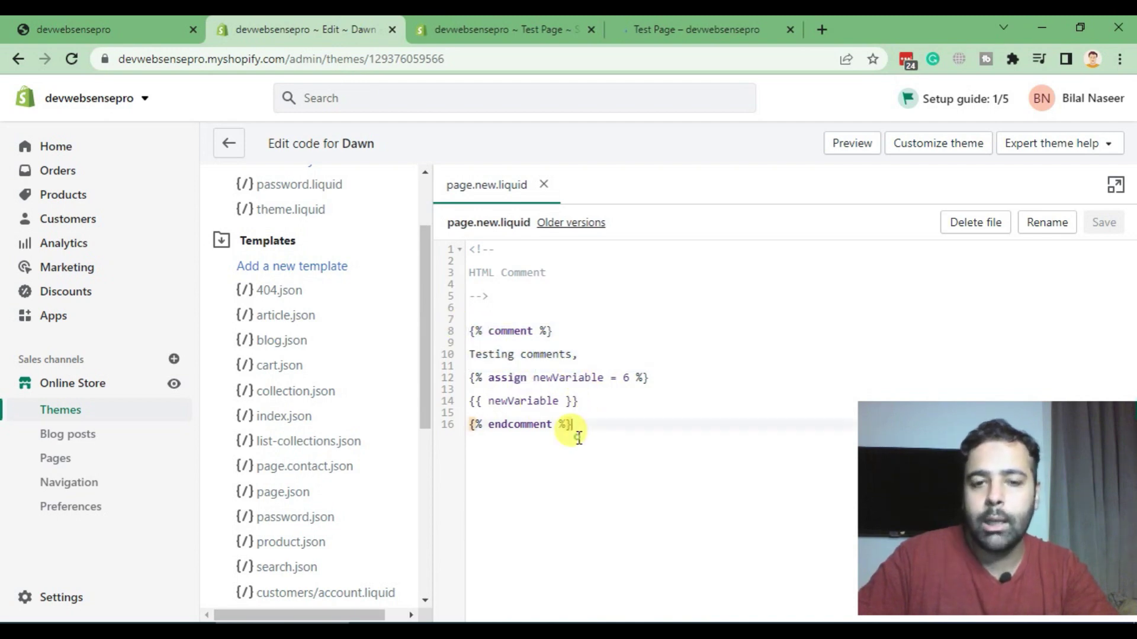
drag(571, 426, 465, 399)
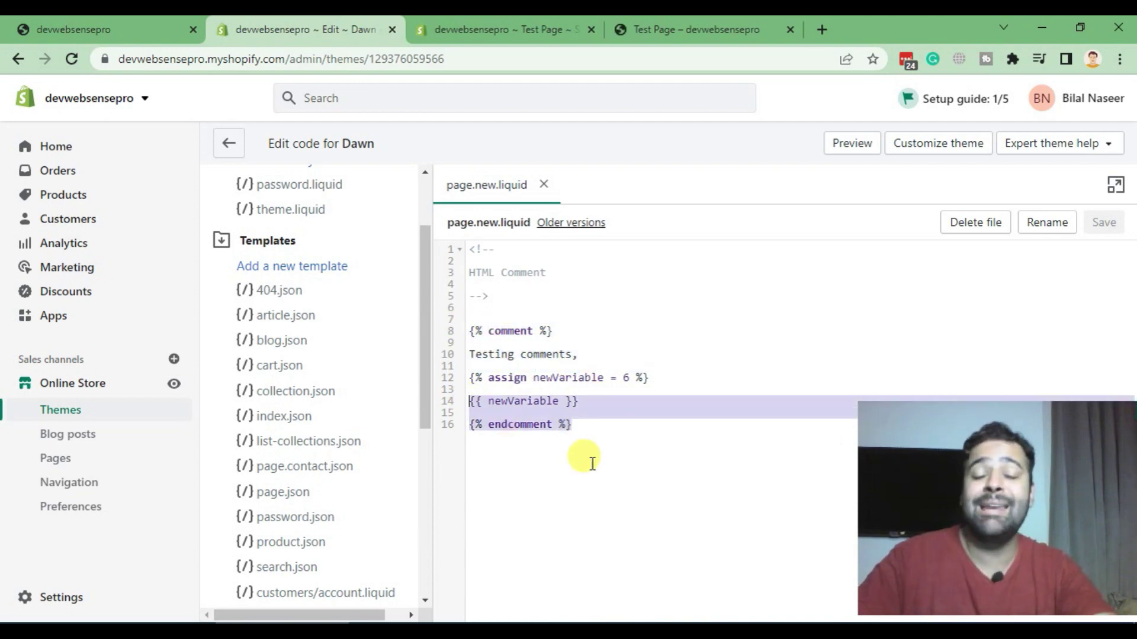